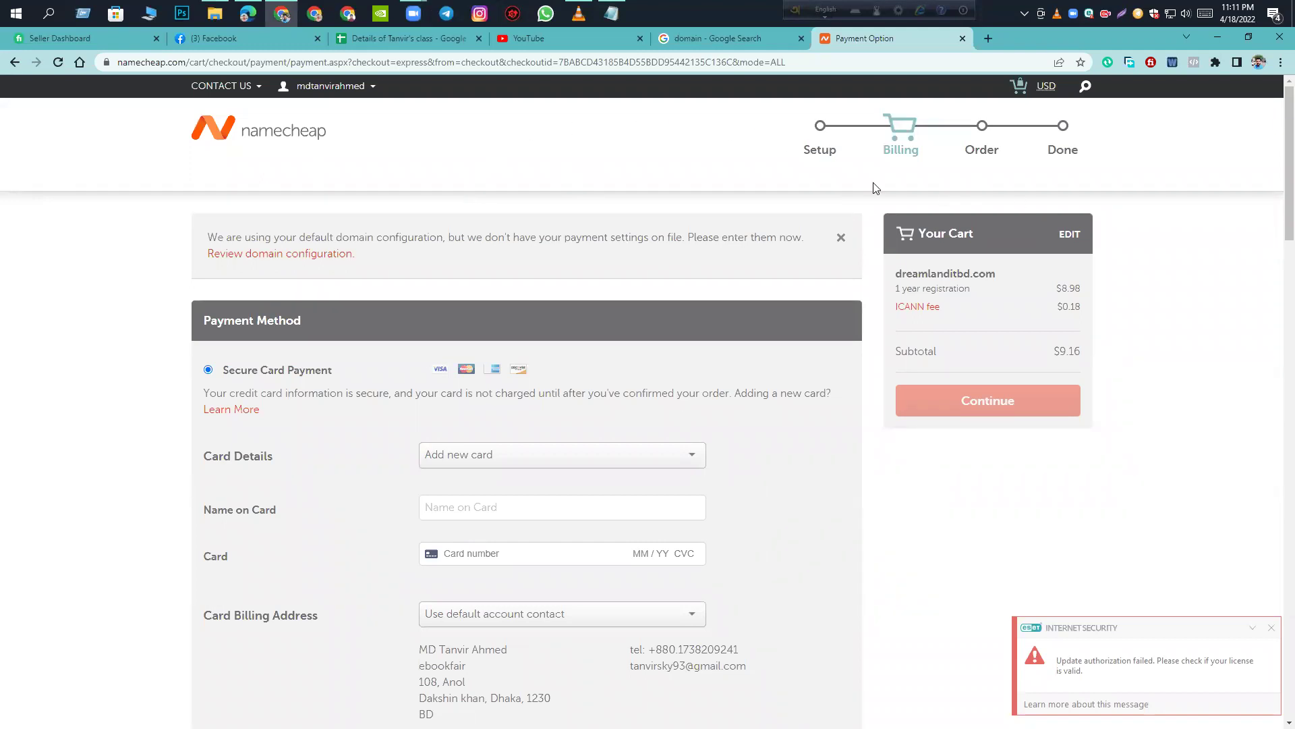
- Leave the payment page, open the shopping cart and remove the dreamlanditbd.com registration from it
left_click(840, 240)
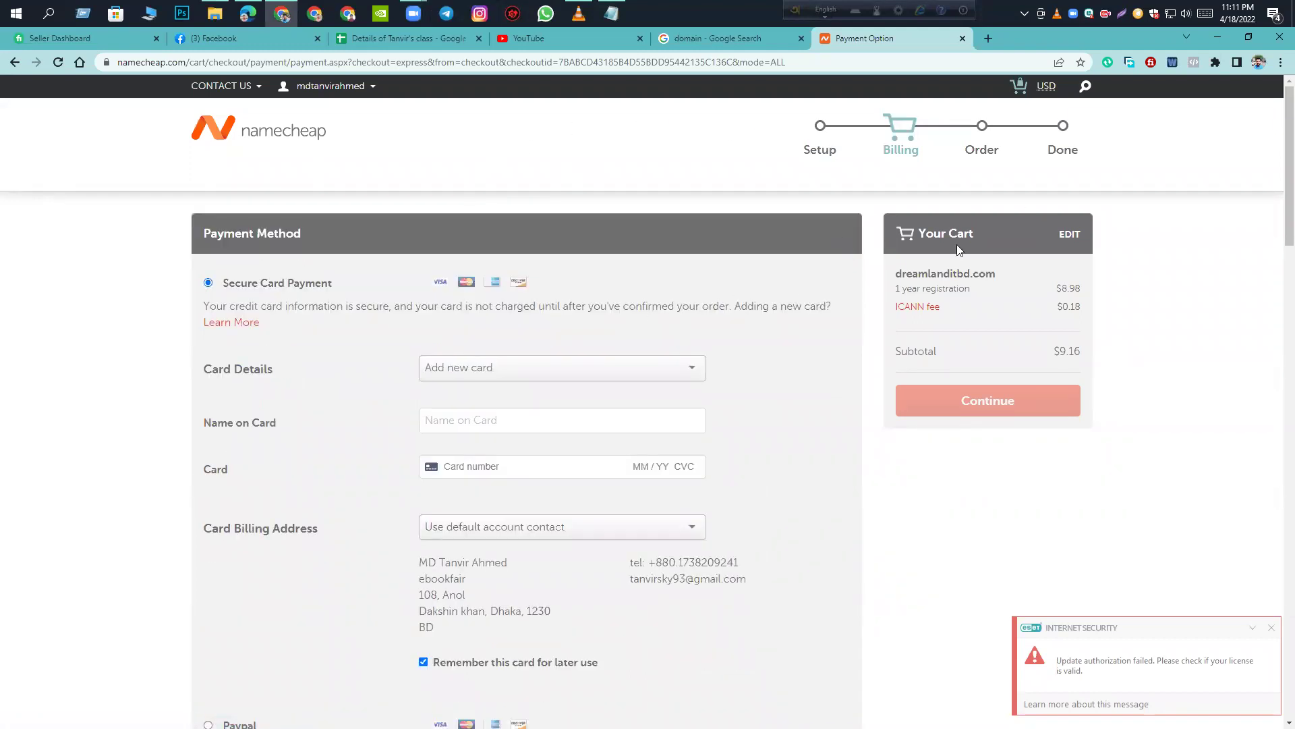
left_click(18, 61)
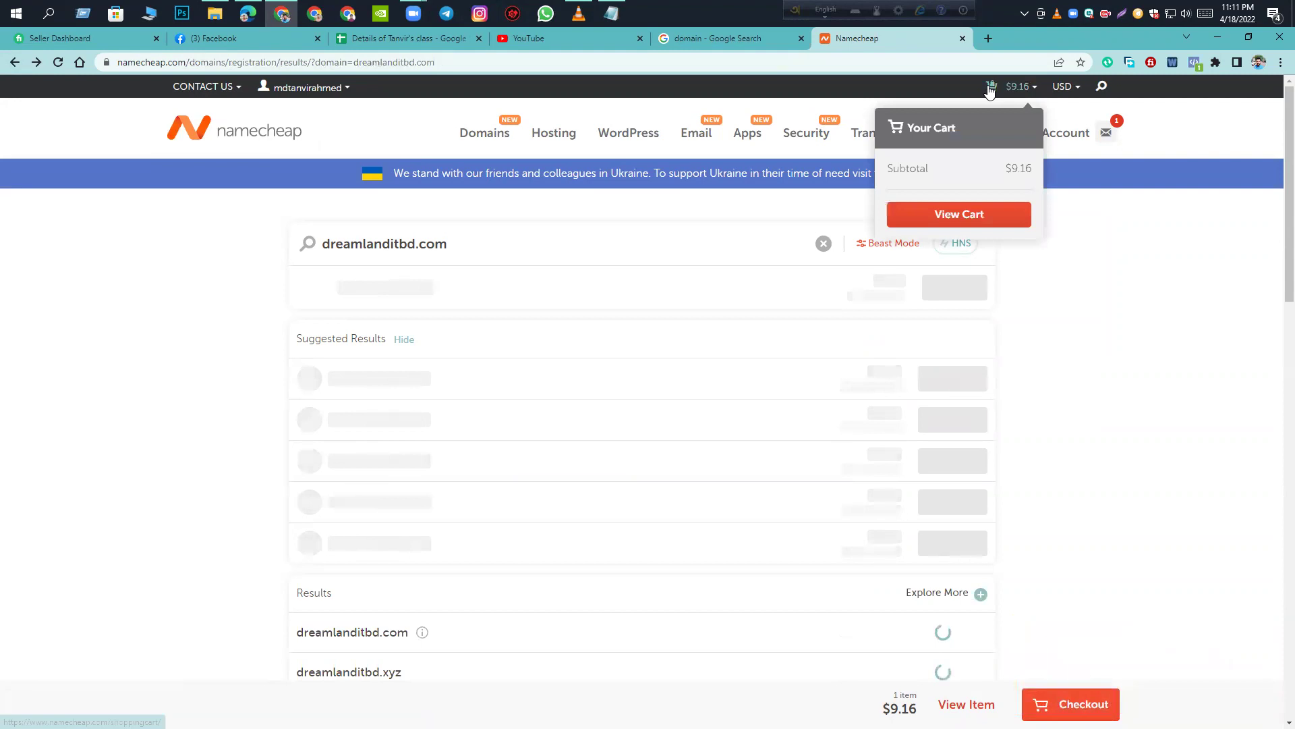
mouse_move(985, 132)
left_click(979, 193)
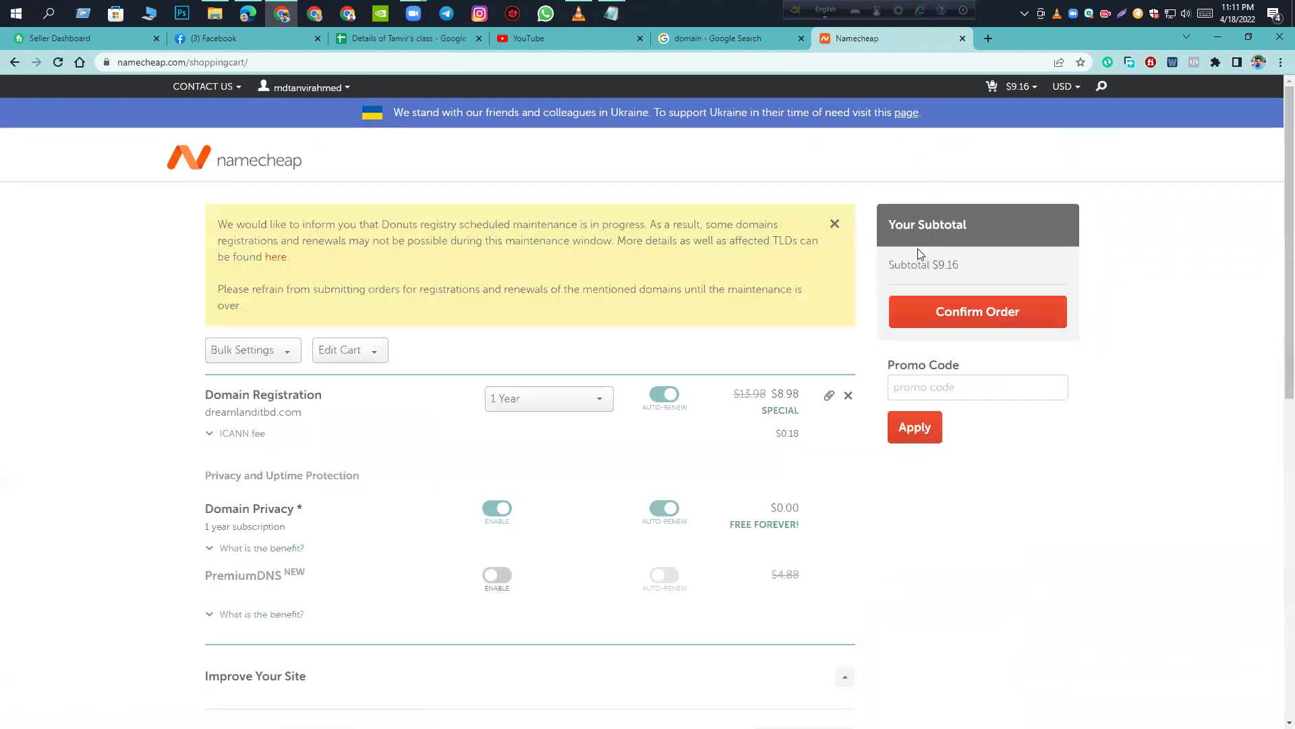
left_click(836, 228)
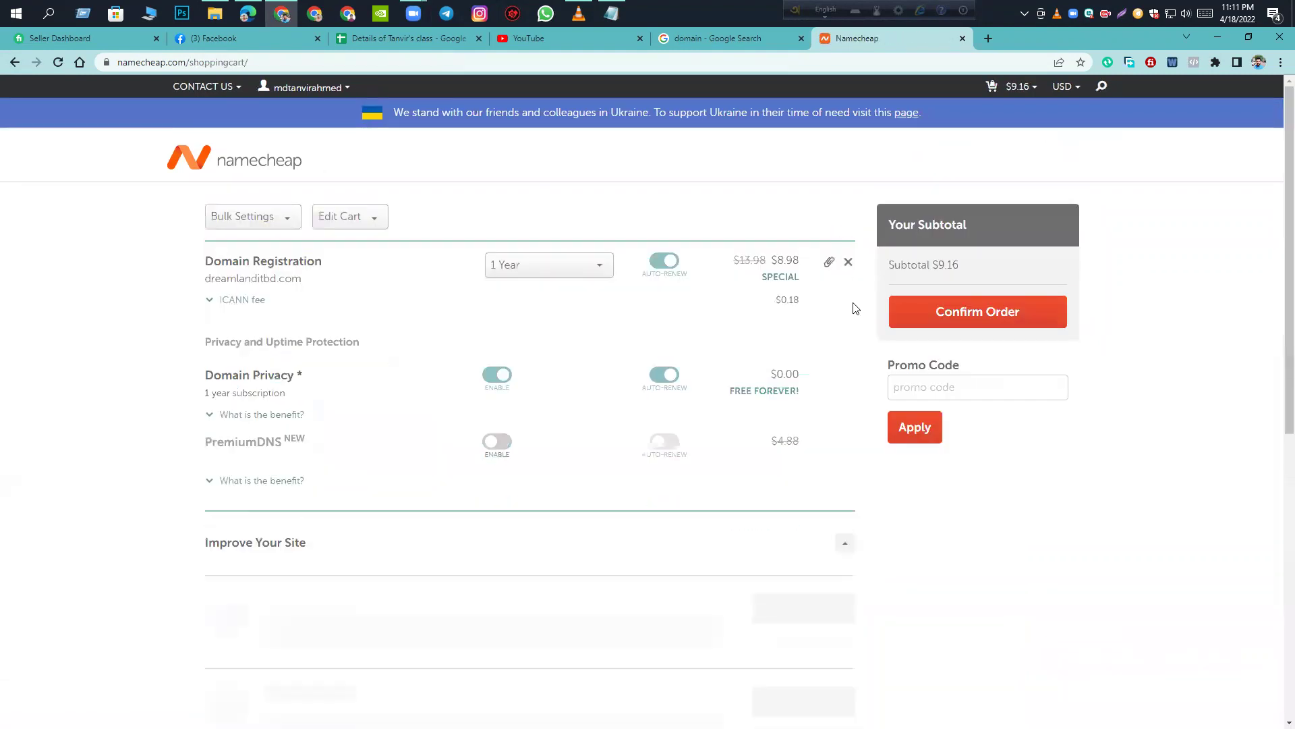
left_click(848, 263)
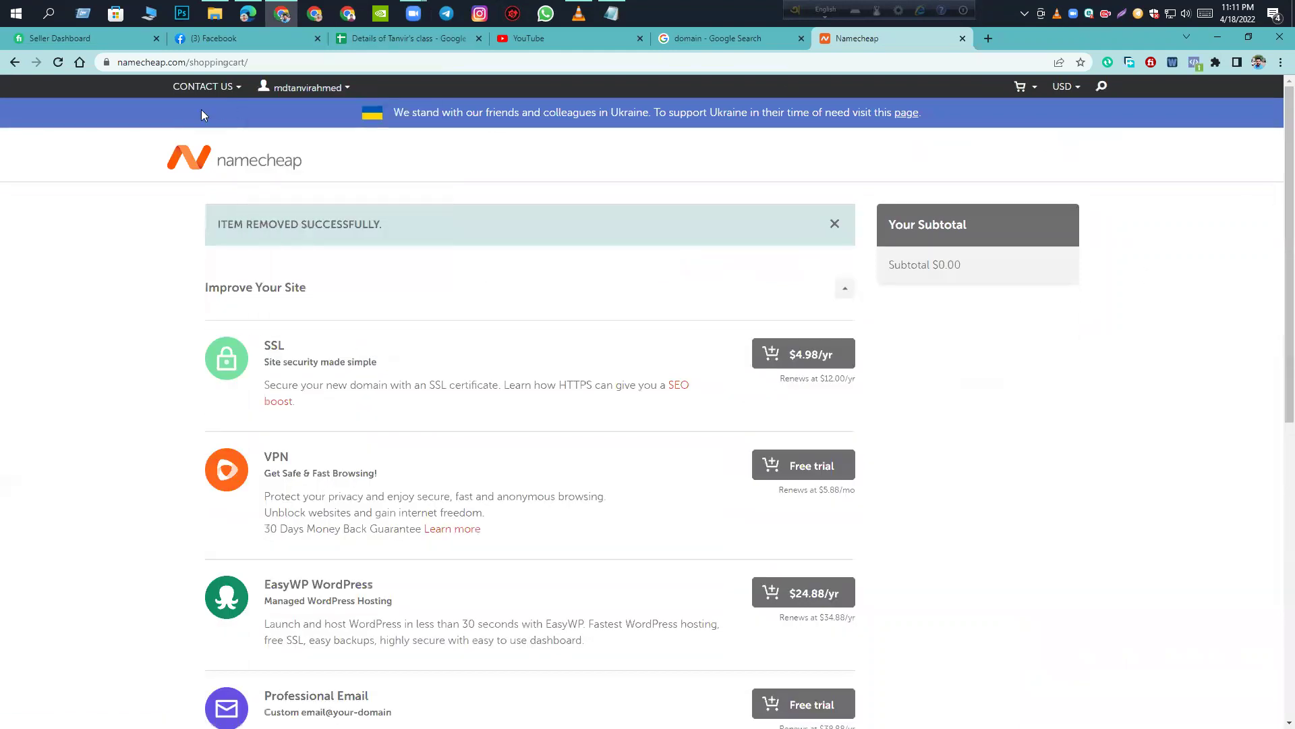
- Return to the Namecheap home page and open the Shared Hosting plans
left_click(300, 172)
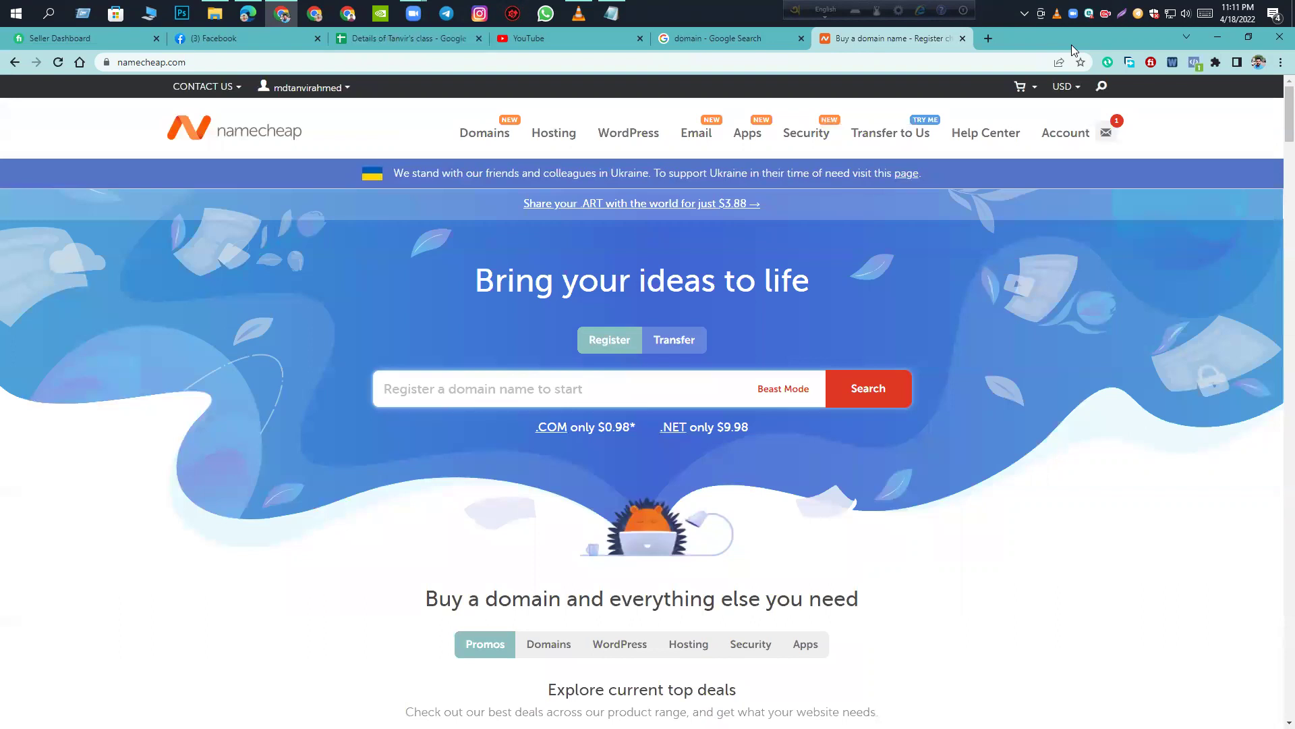
mouse_move(554, 134)
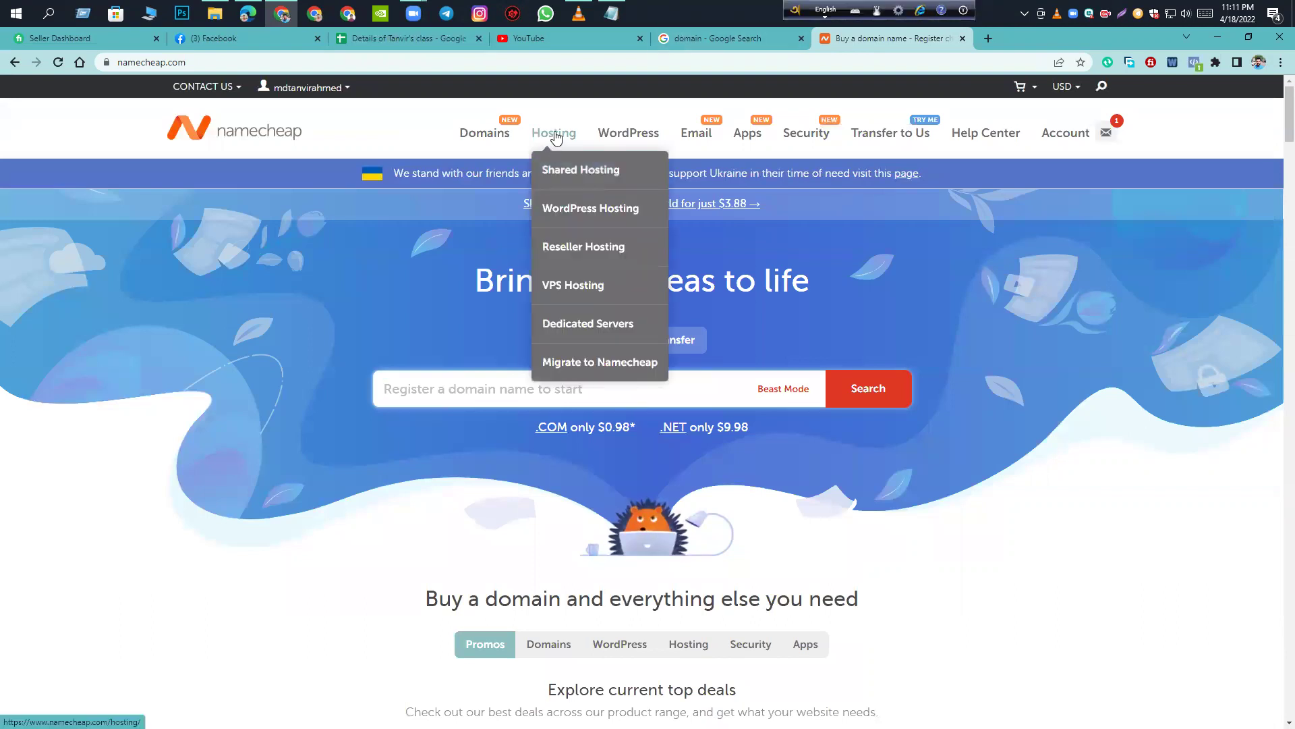
left_click(582, 181)
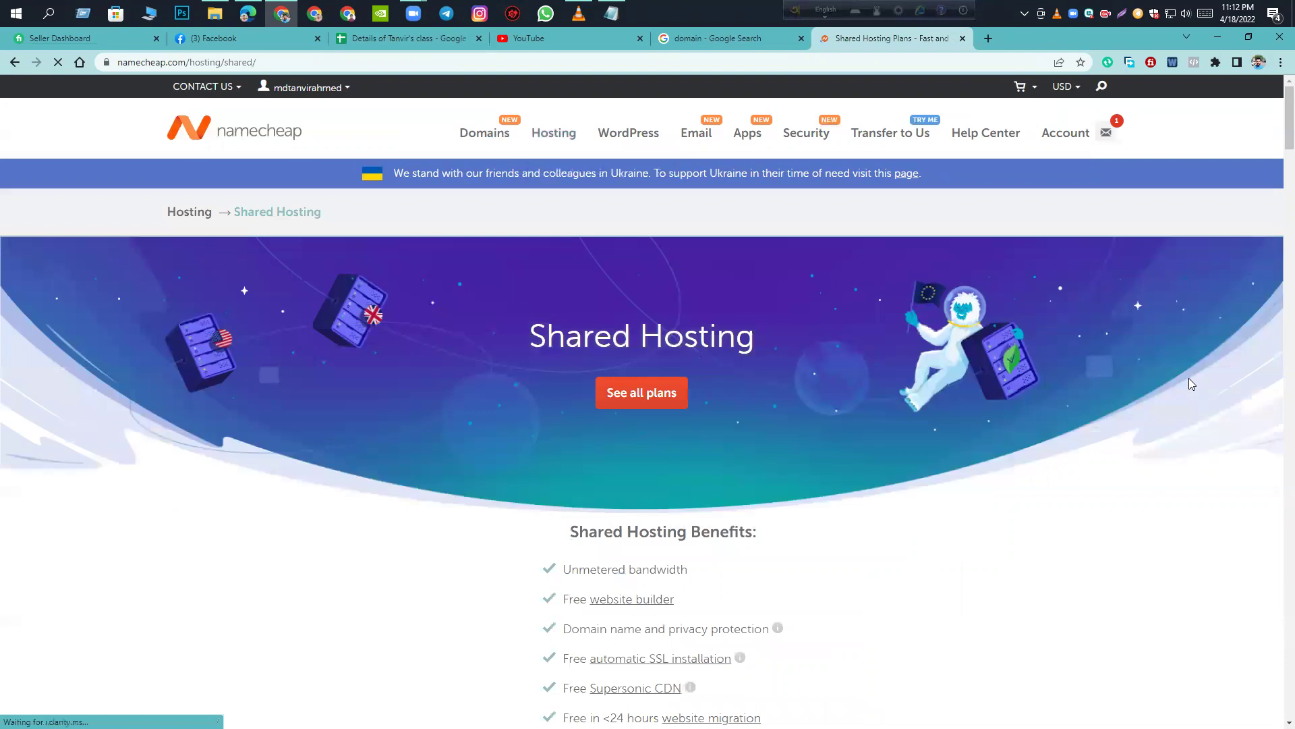
scroll(864, 480, "down", 7)
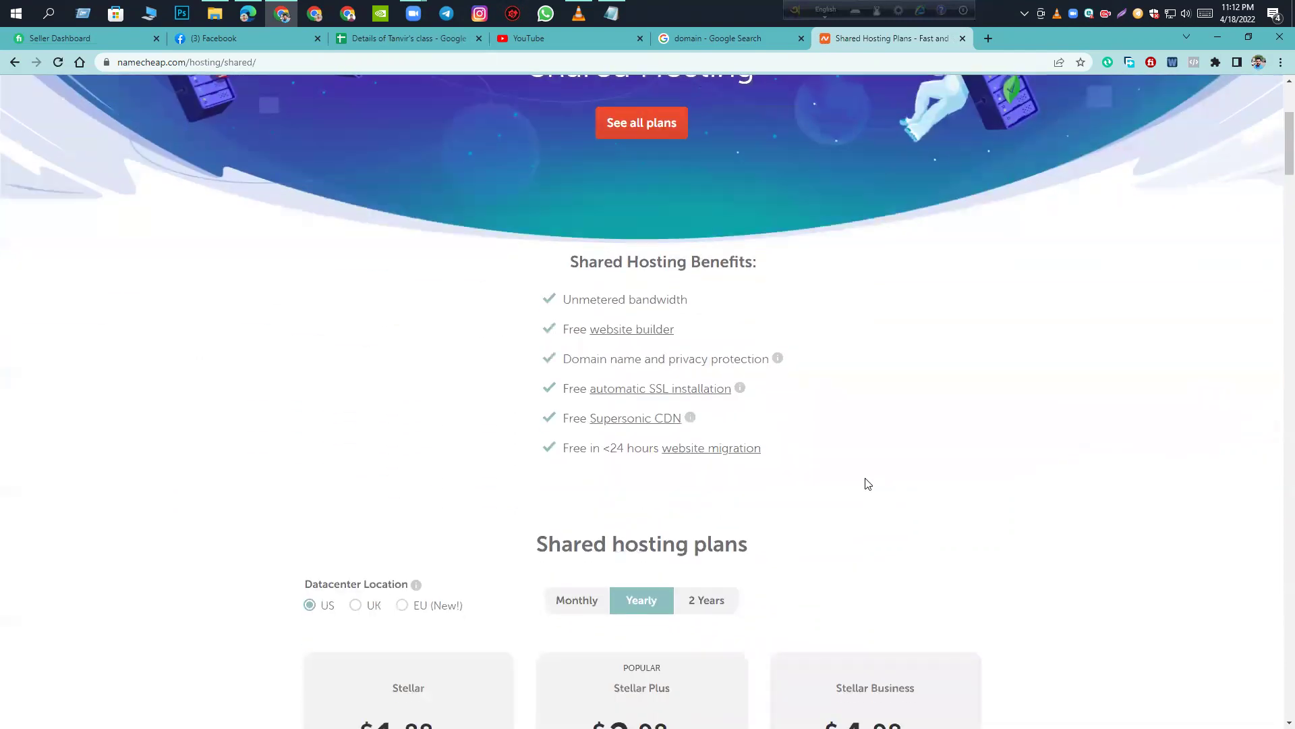
scroll(866, 481, "down", 2)
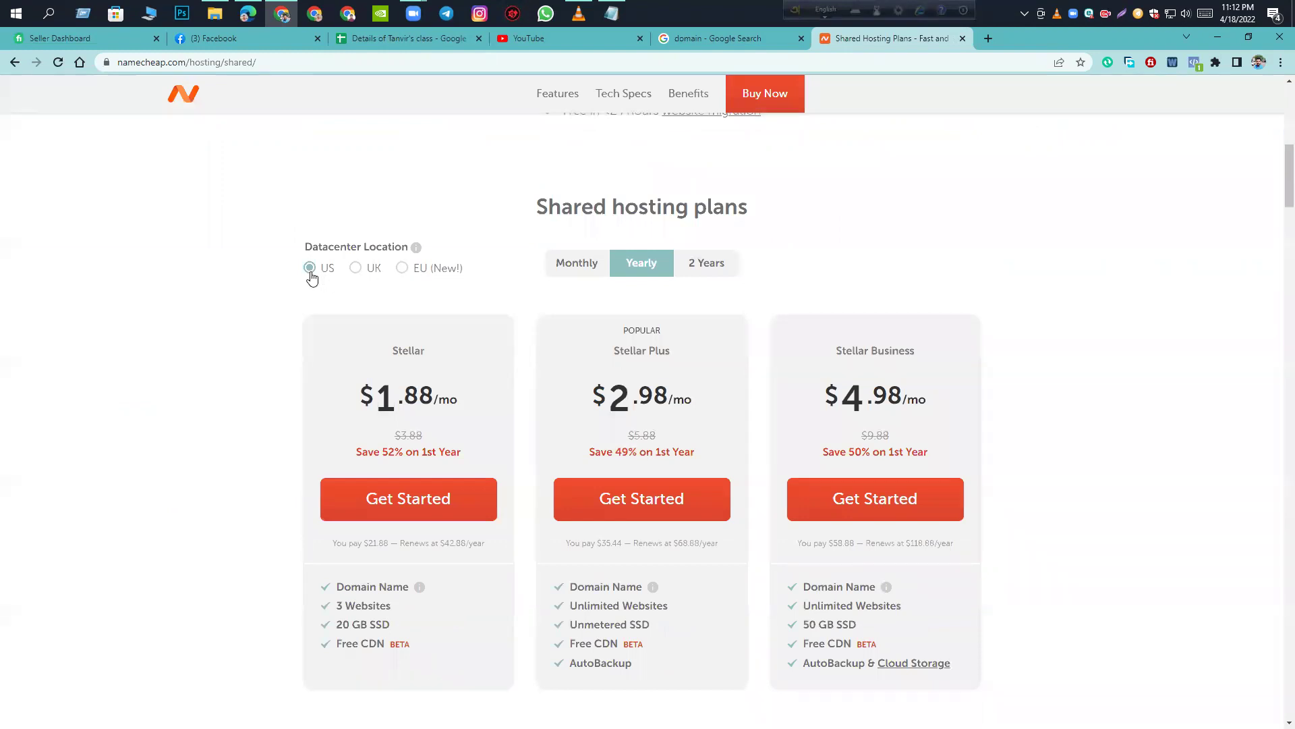
- Compare the shared hosting plans for the UK and EU datacenter locations, ending with the US location selected
left_click(355, 268)
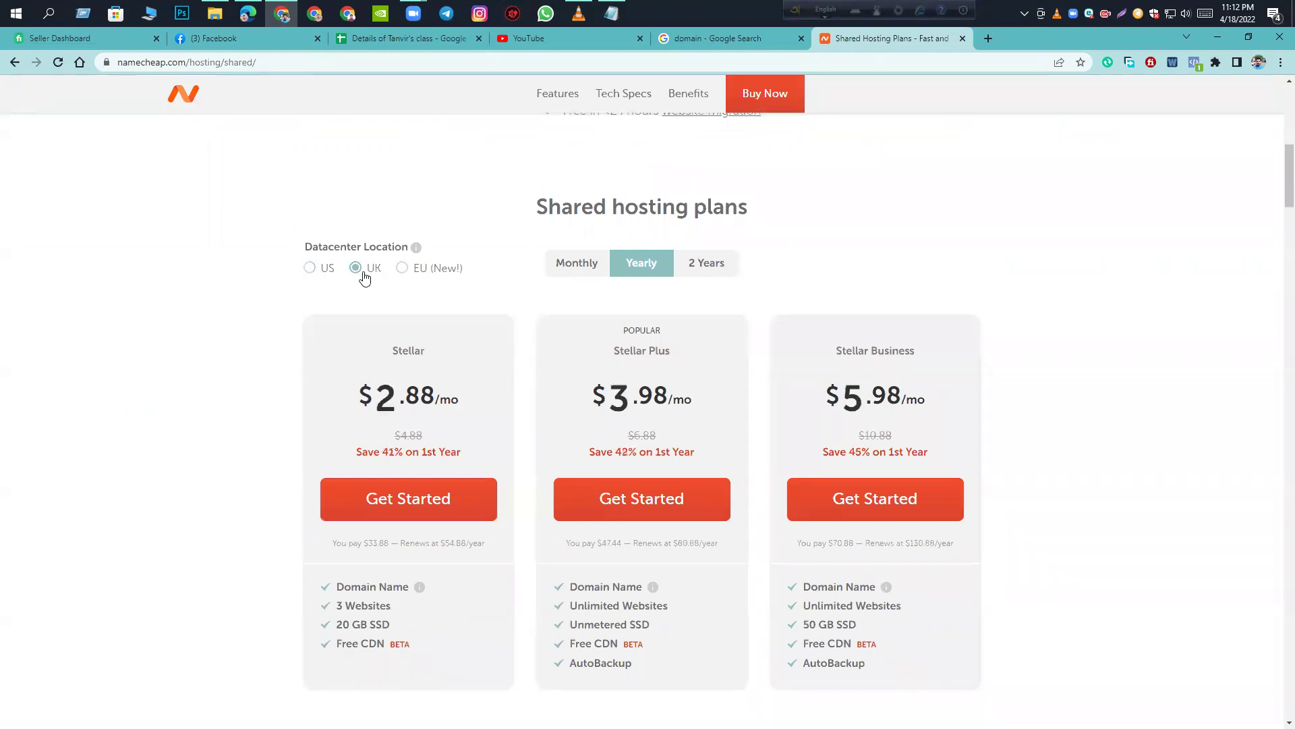
left_click(400, 270)
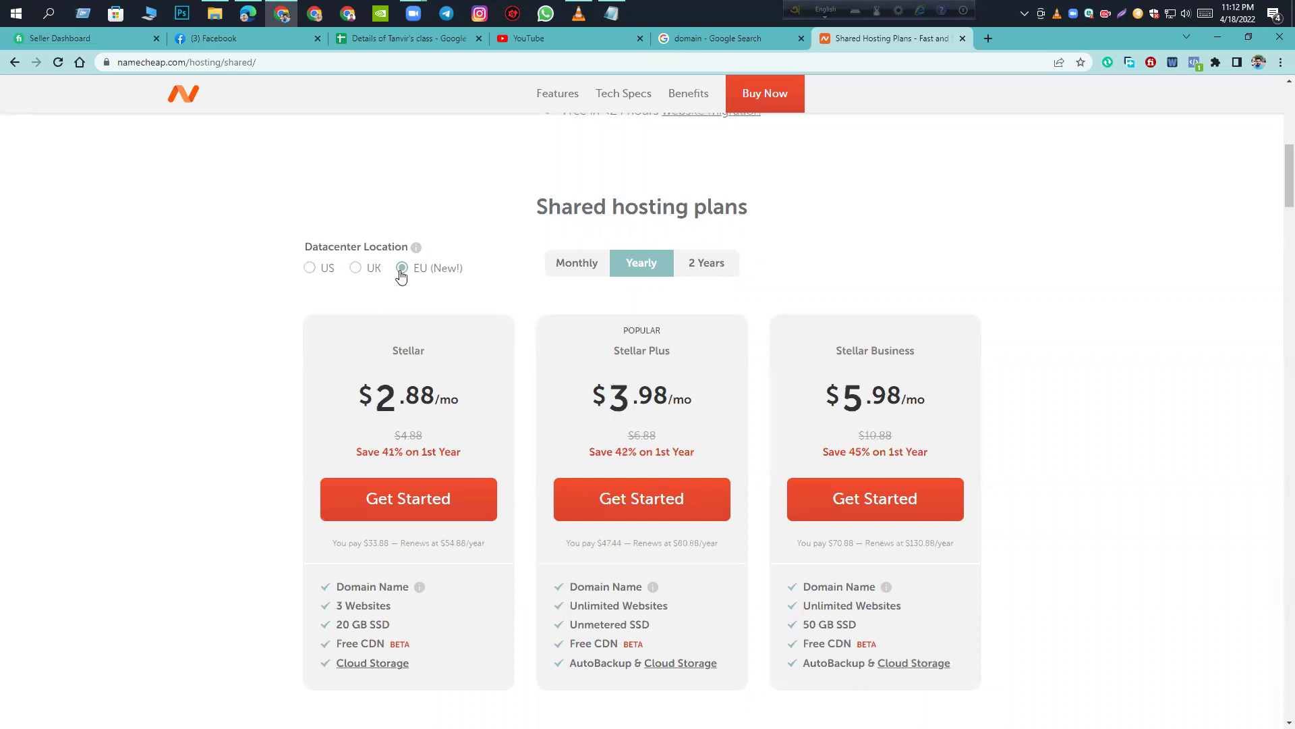
left_click(356, 269)
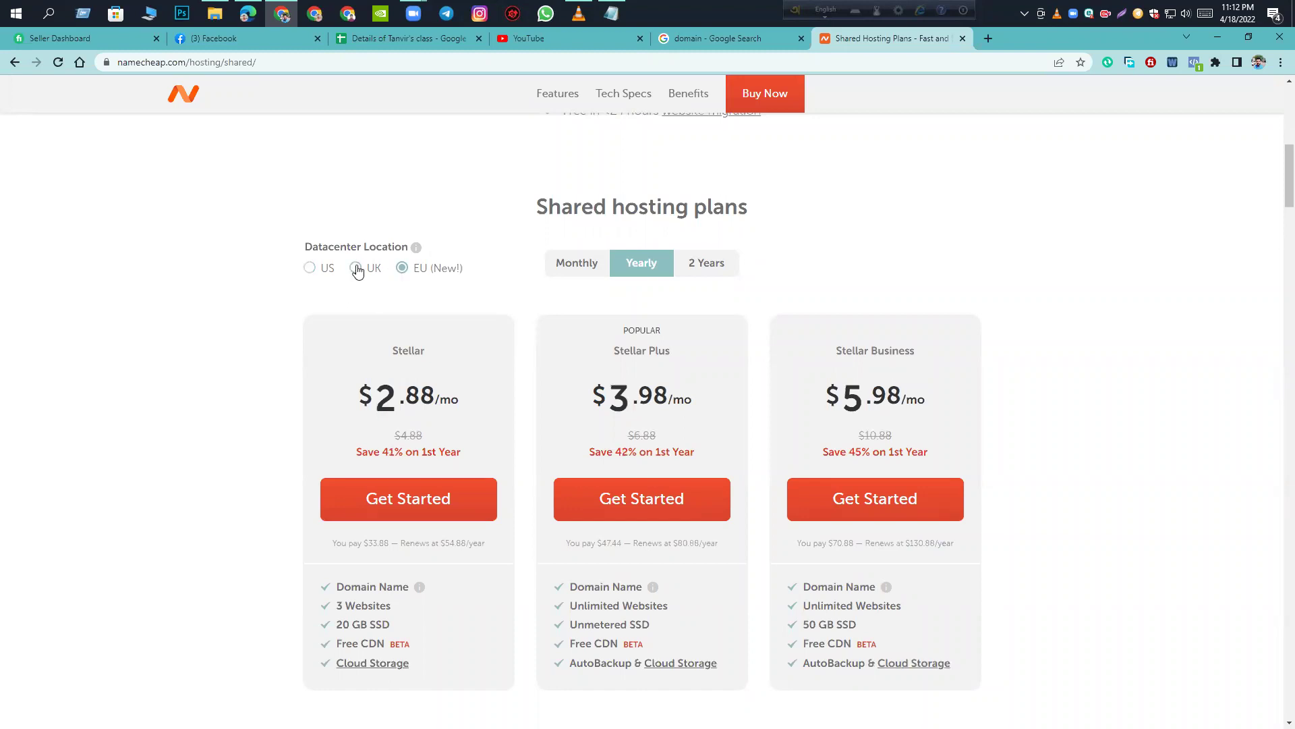
left_click(311, 271)
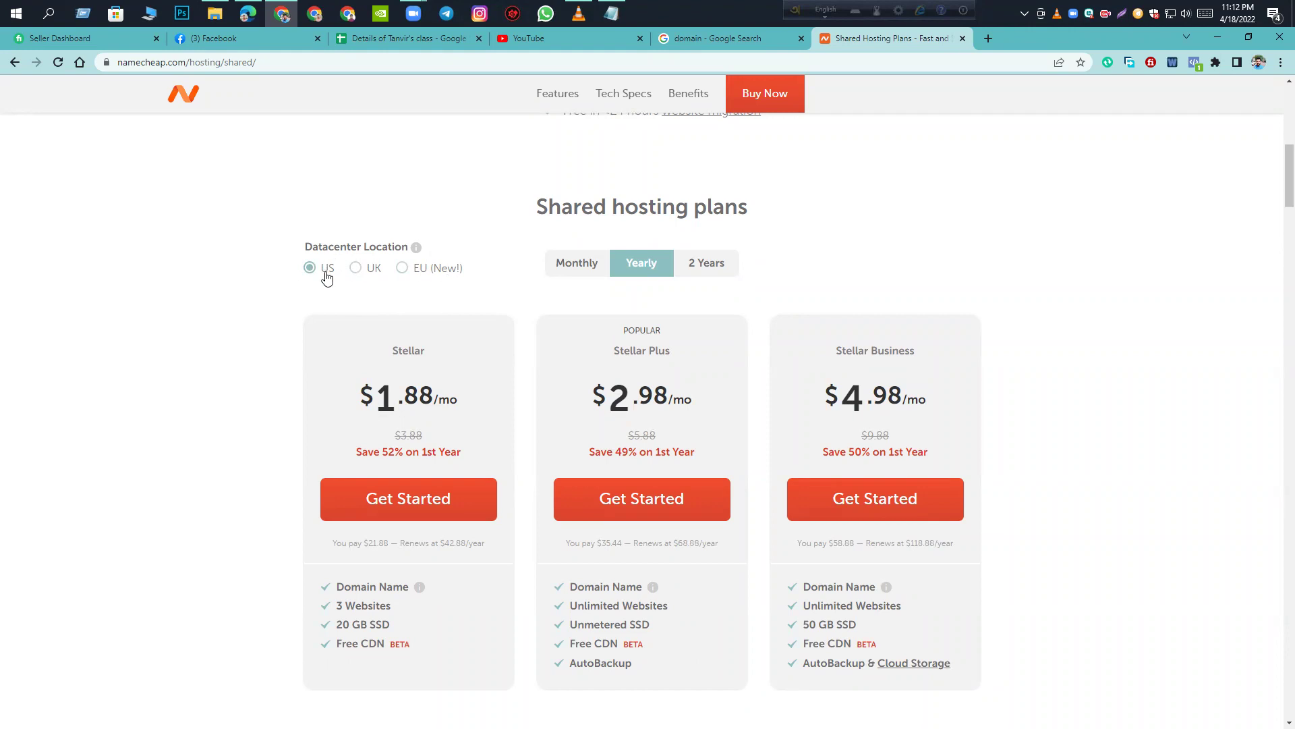
- Examine the yearly-billing prices of the Stellar, Stellar Plus and Stellar Business plans for the US datacenter
scroll(713, 426, "down", 2)
scroll(666, 428, "up", 2)
left_click_drag(460, 404, 439, 401)
left_click(465, 406)
left_click_drag(698, 403, 678, 398)
left_click_drag(940, 411, 861, 437)
scroll(718, 476, "down", 2)
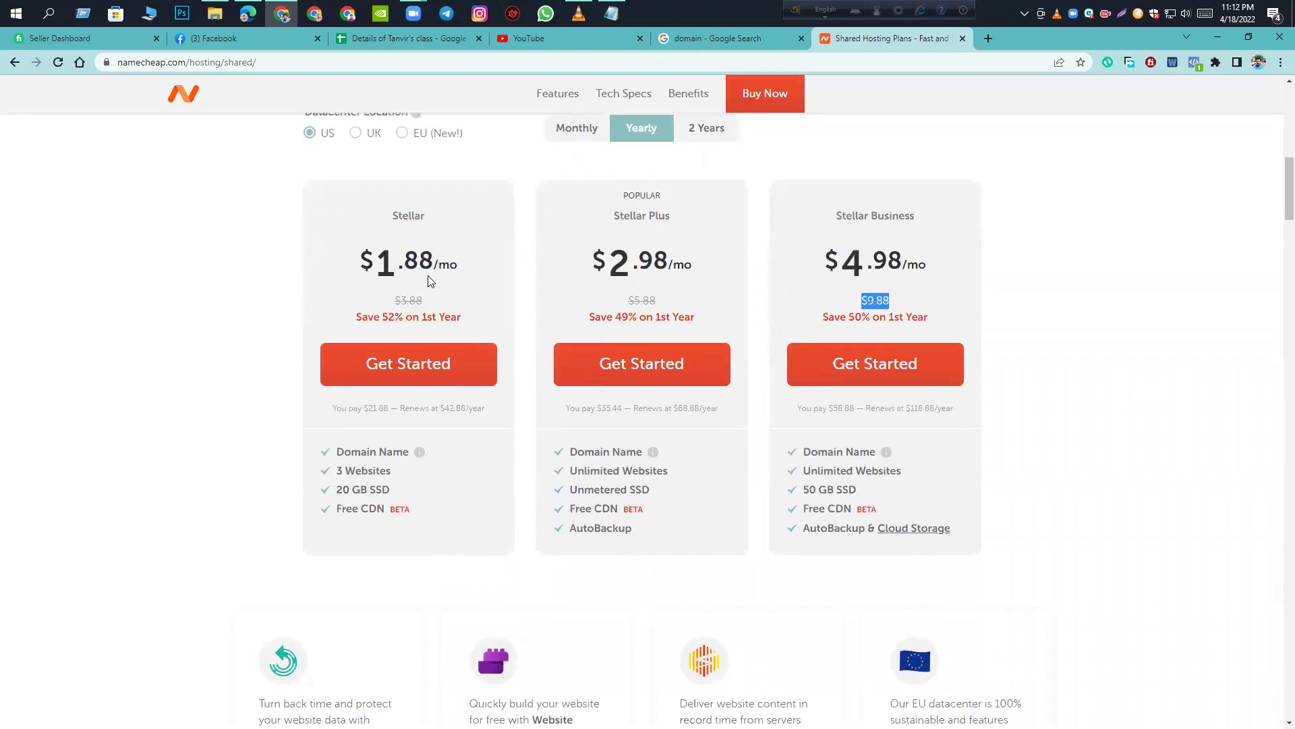
- Review the Stellar plan's included features: domain name, website allowance, SSD storage and CDN
left_click_drag(338, 456, 402, 454)
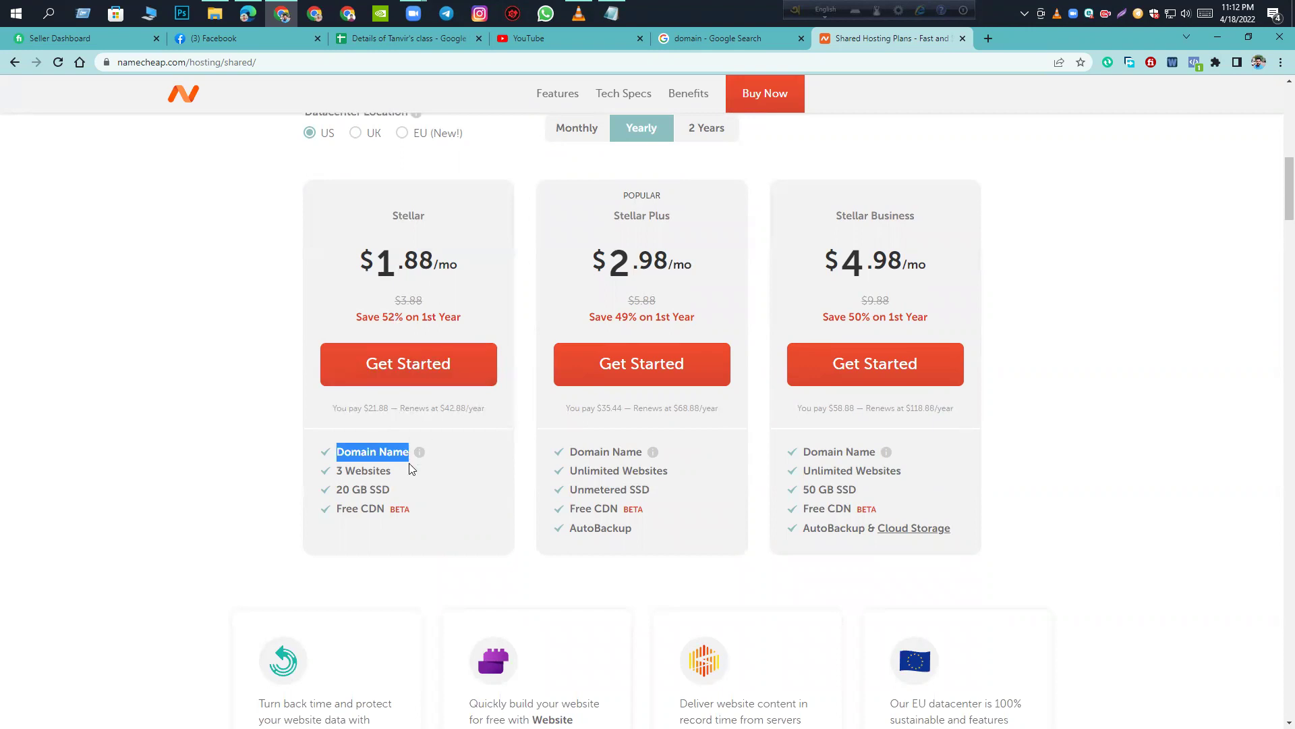
left_click(477, 459)
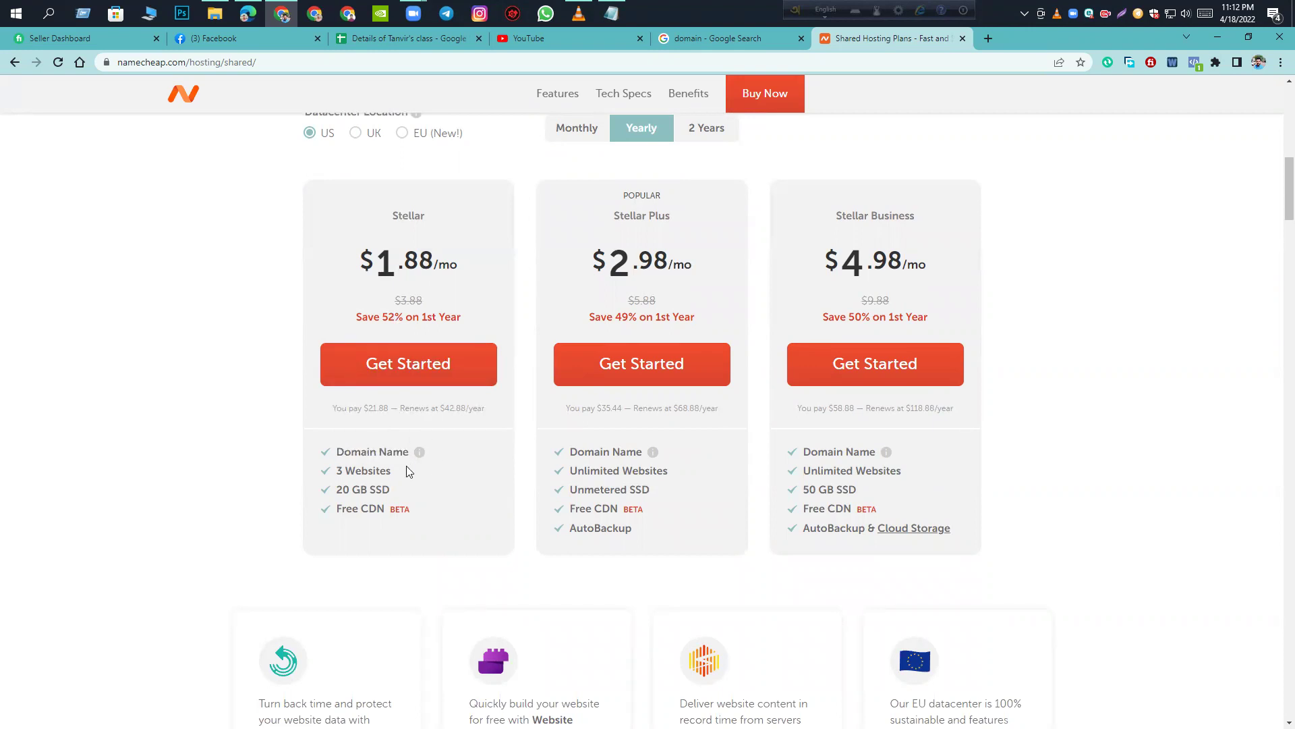
left_click_drag(340, 471, 398, 480)
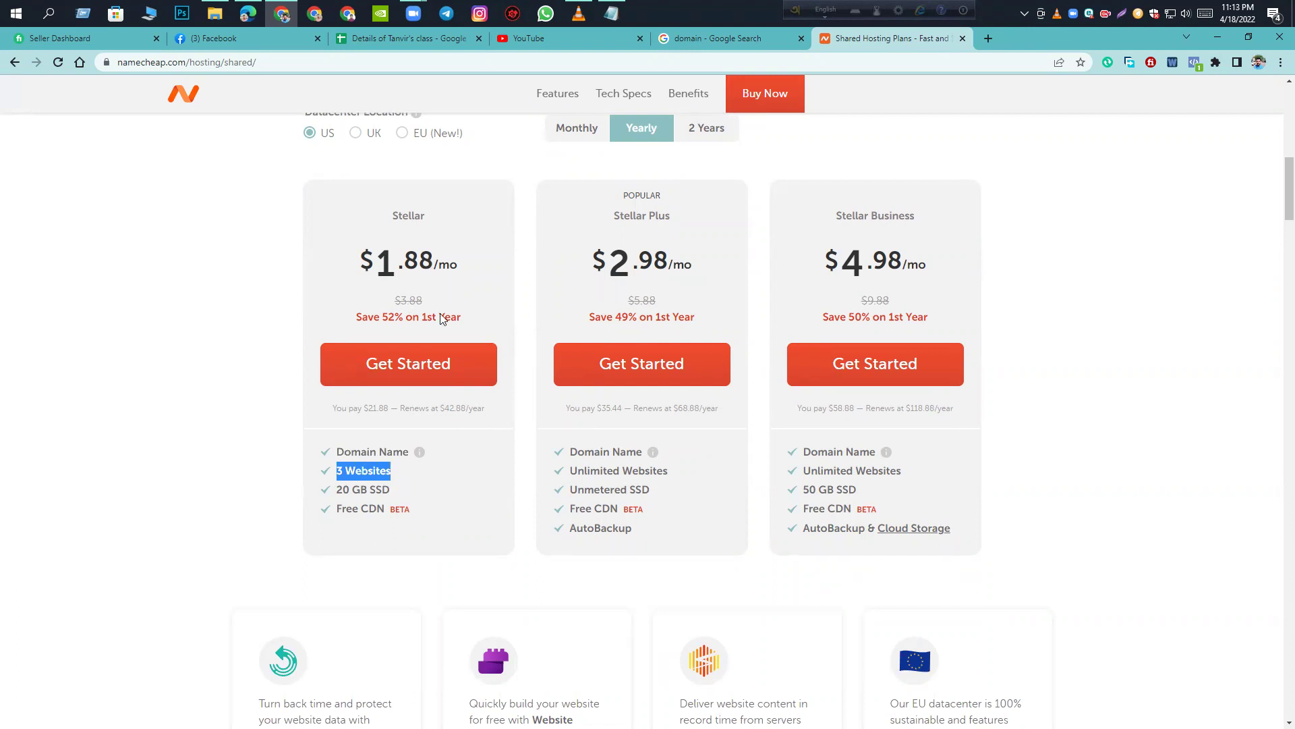
triple_click(396, 489)
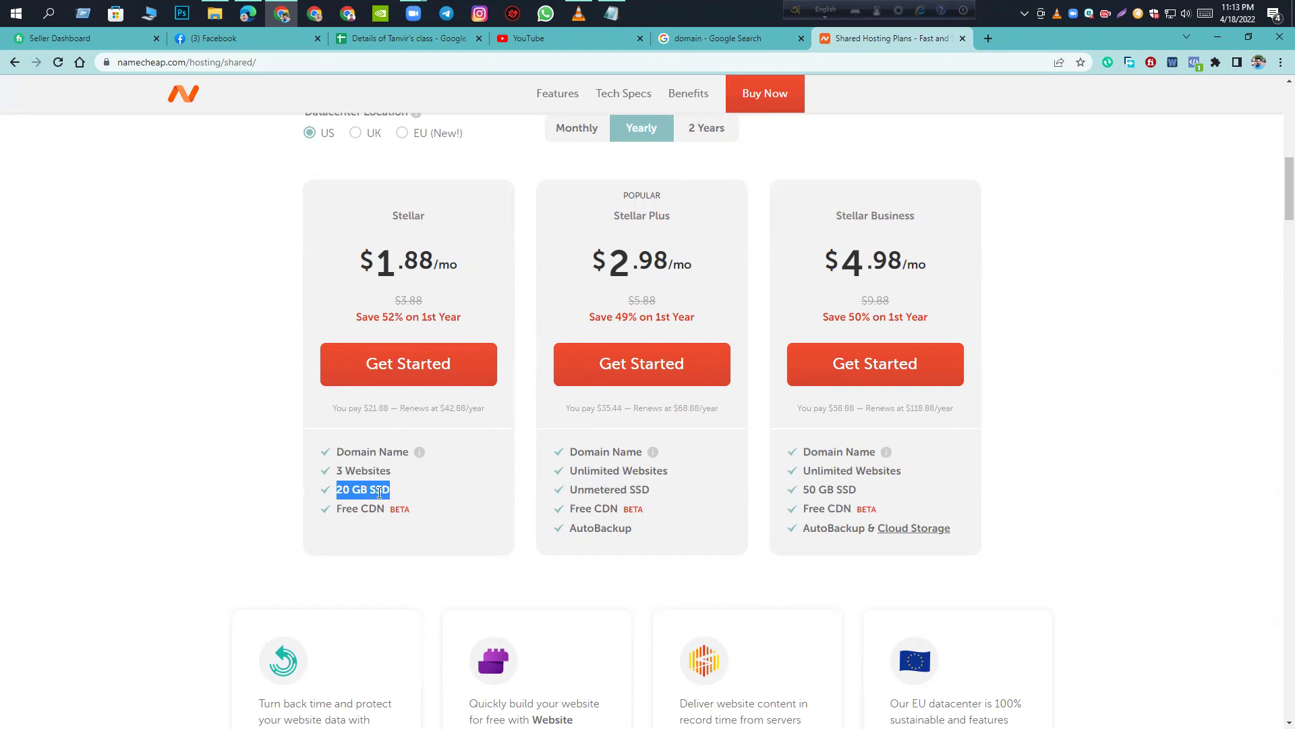
left_click(350, 514)
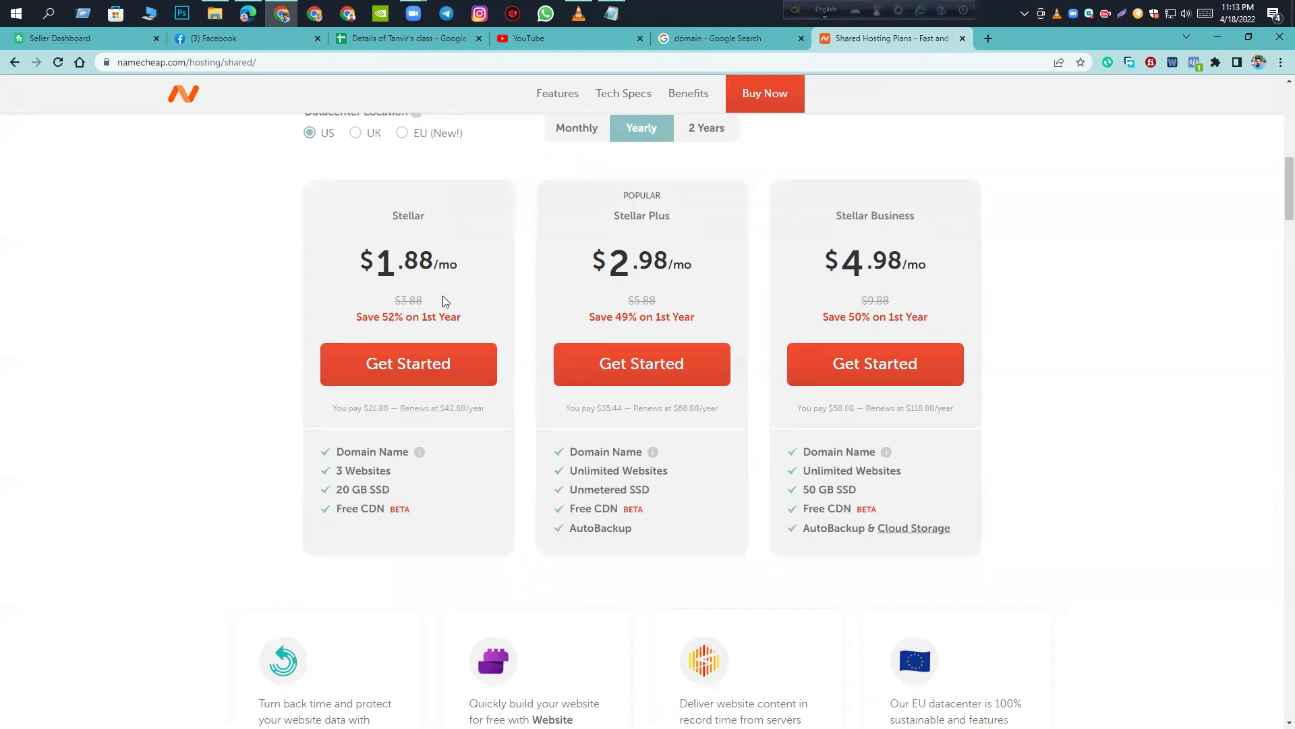
- Switch to Calculator, multiply the Stellar plan's monthly price of 1.88 by 12, and minimize the calculator
left_click(48, 13)
left_click(133, 527)
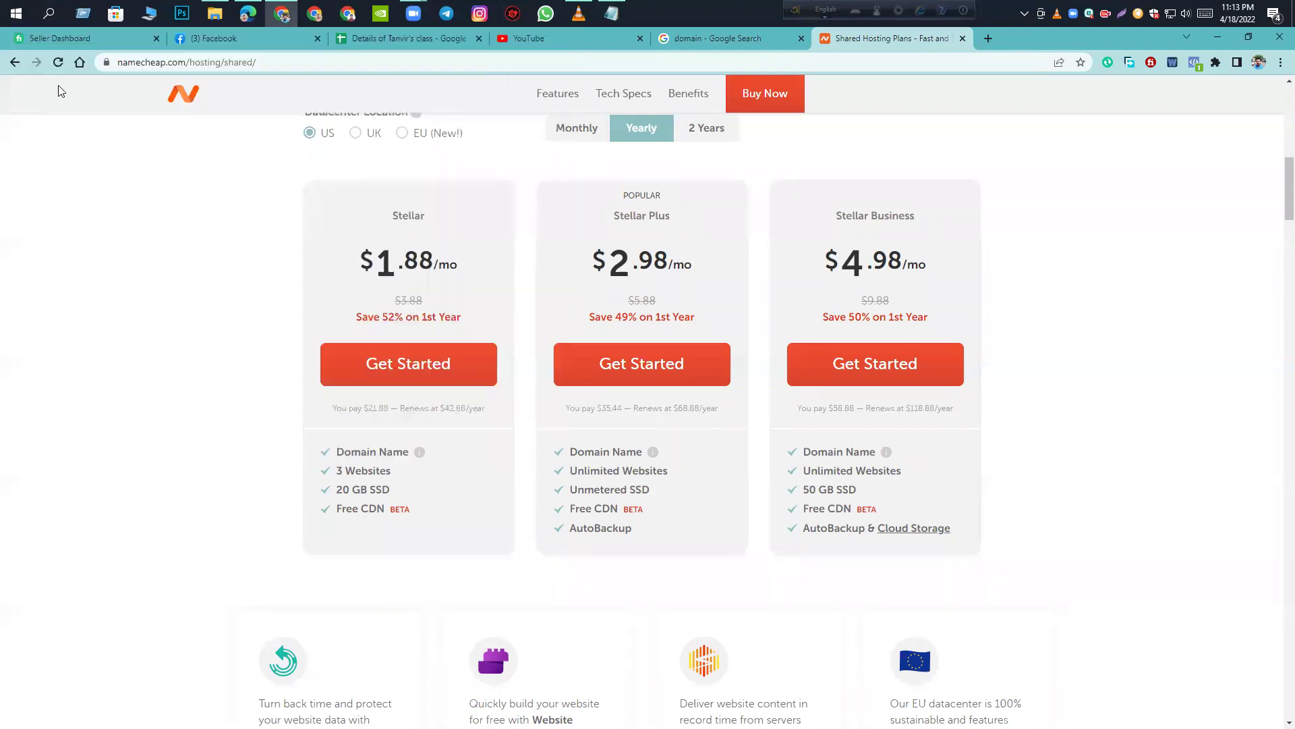
left_click(20, 14)
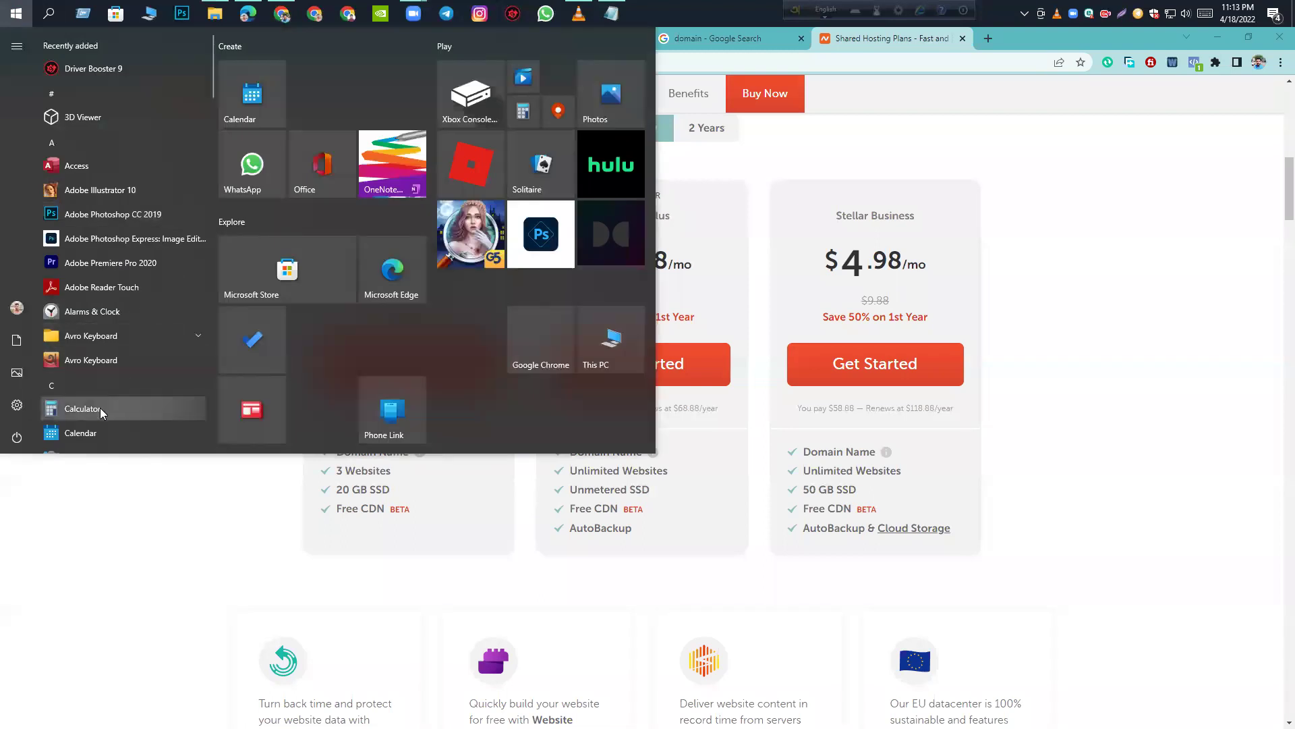
left_click(74, 407)
left_click(457, 605)
left_click(591, 678)
left_click(515, 471)
left_click(515, 472)
left_click(657, 483)
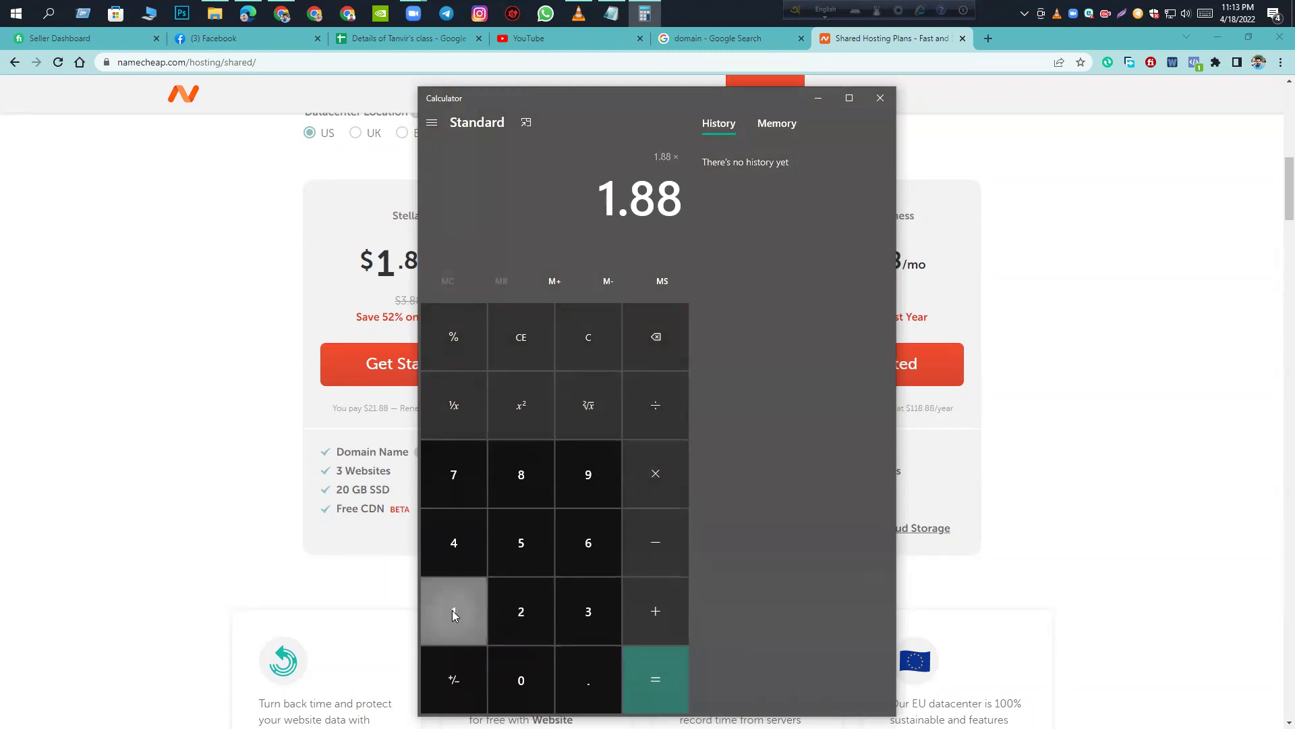
left_click(453, 612)
left_click(521, 611)
left_click(674, 680)
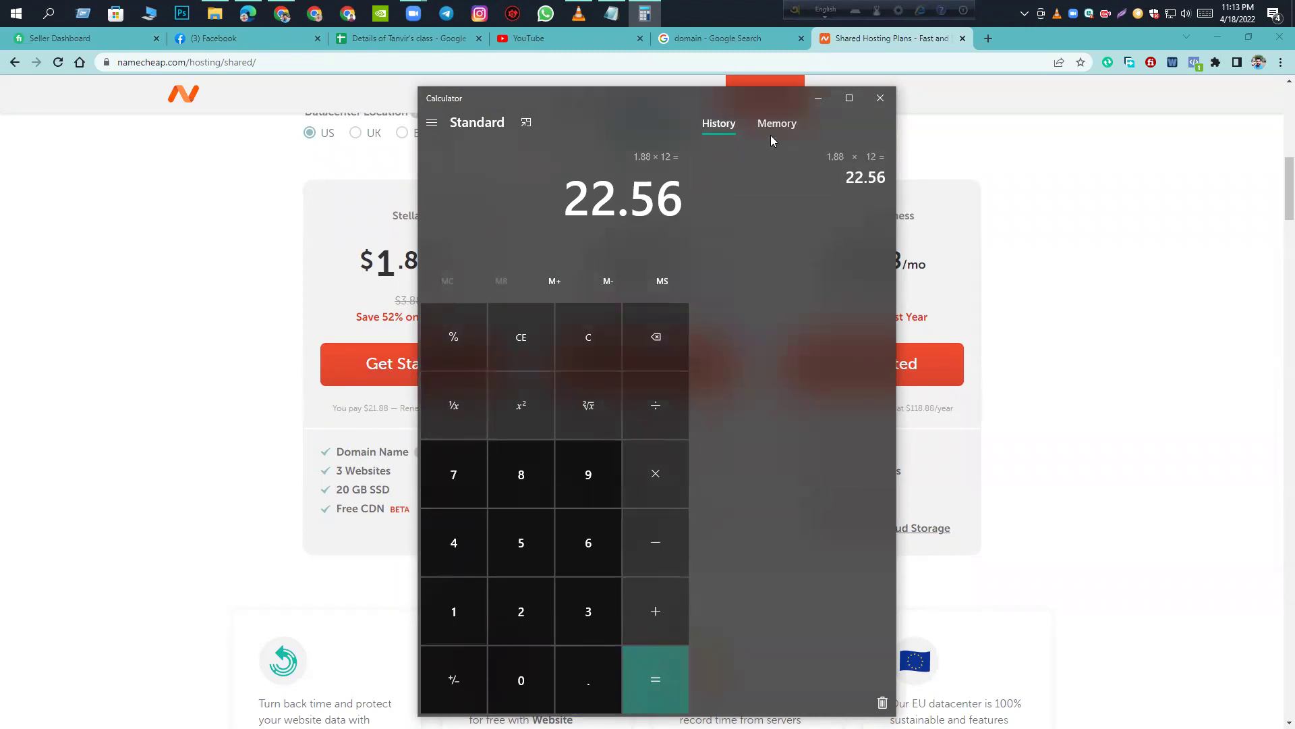
left_click(818, 99)
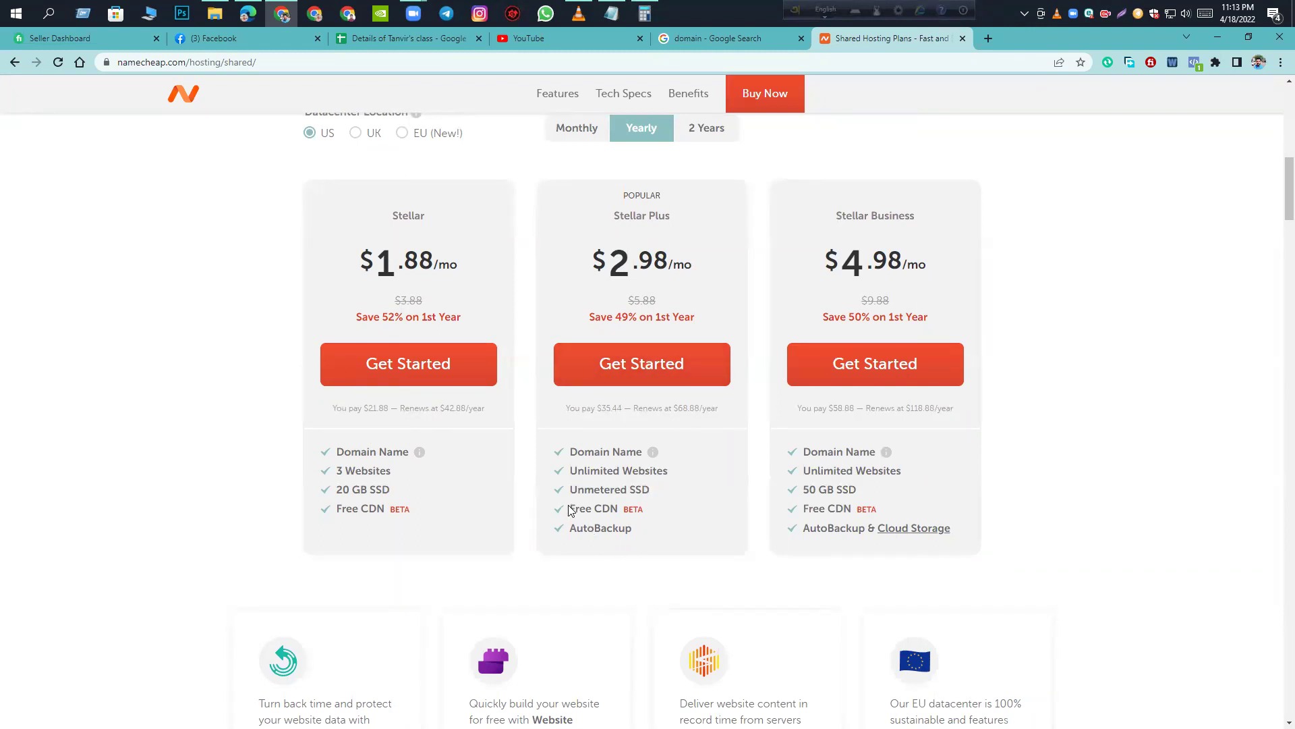
- Review the features included in the Stellar Plus plan and the SSD storage of the Stellar Business plan
double_click(632, 490)
left_click(679, 504)
left_click_drag(665, 526, 560, 451)
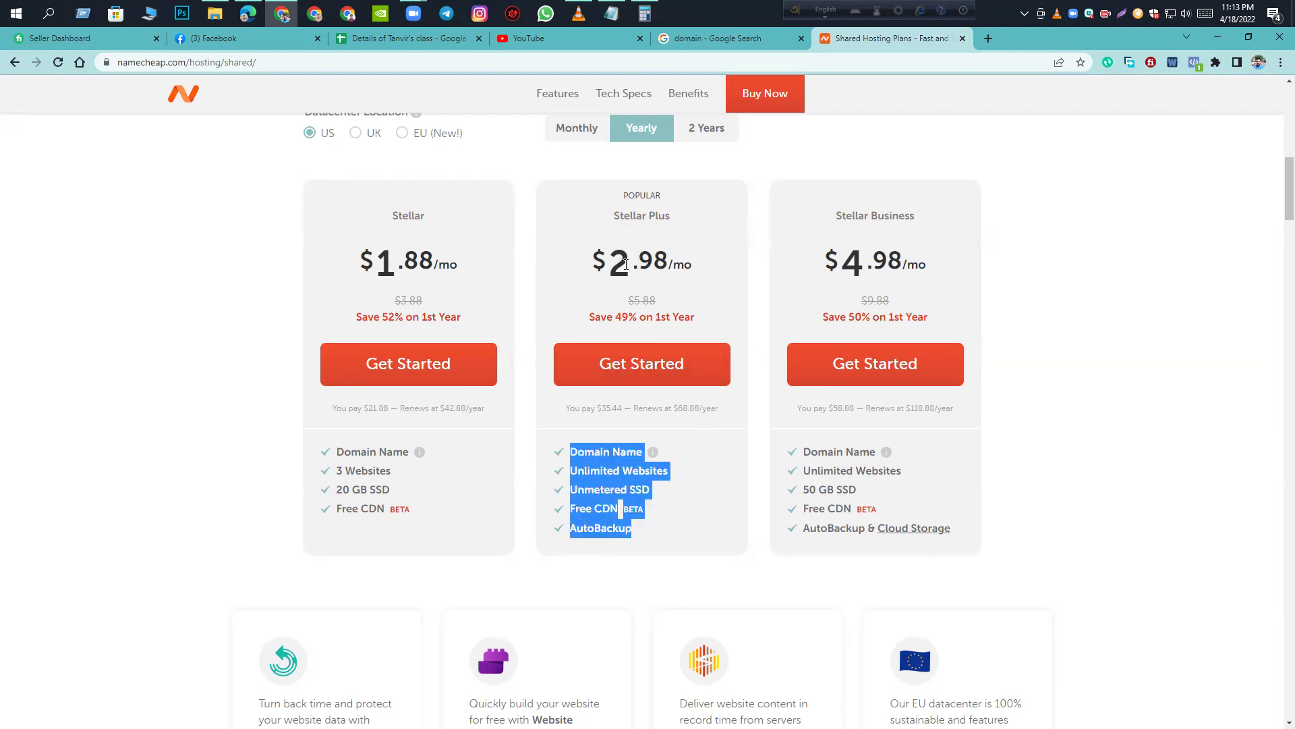
left_click(966, 293)
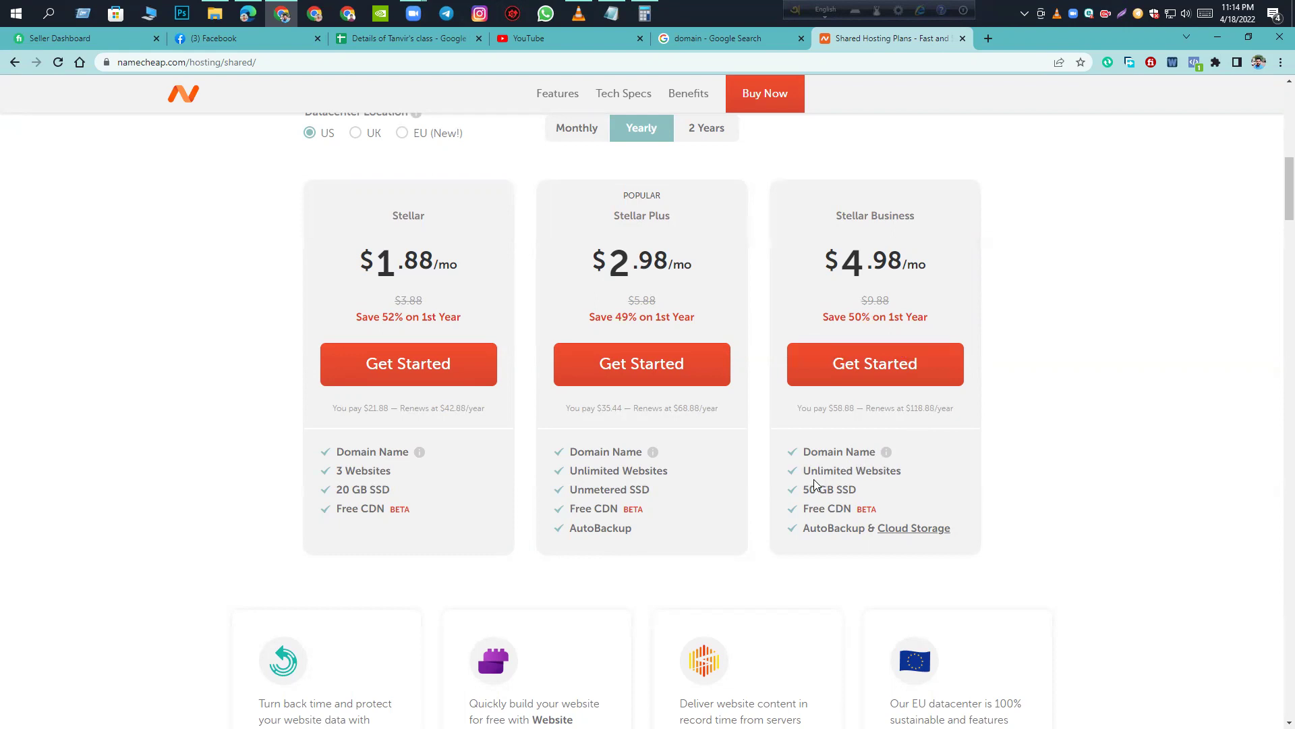
left_click_drag(858, 493, 798, 497)
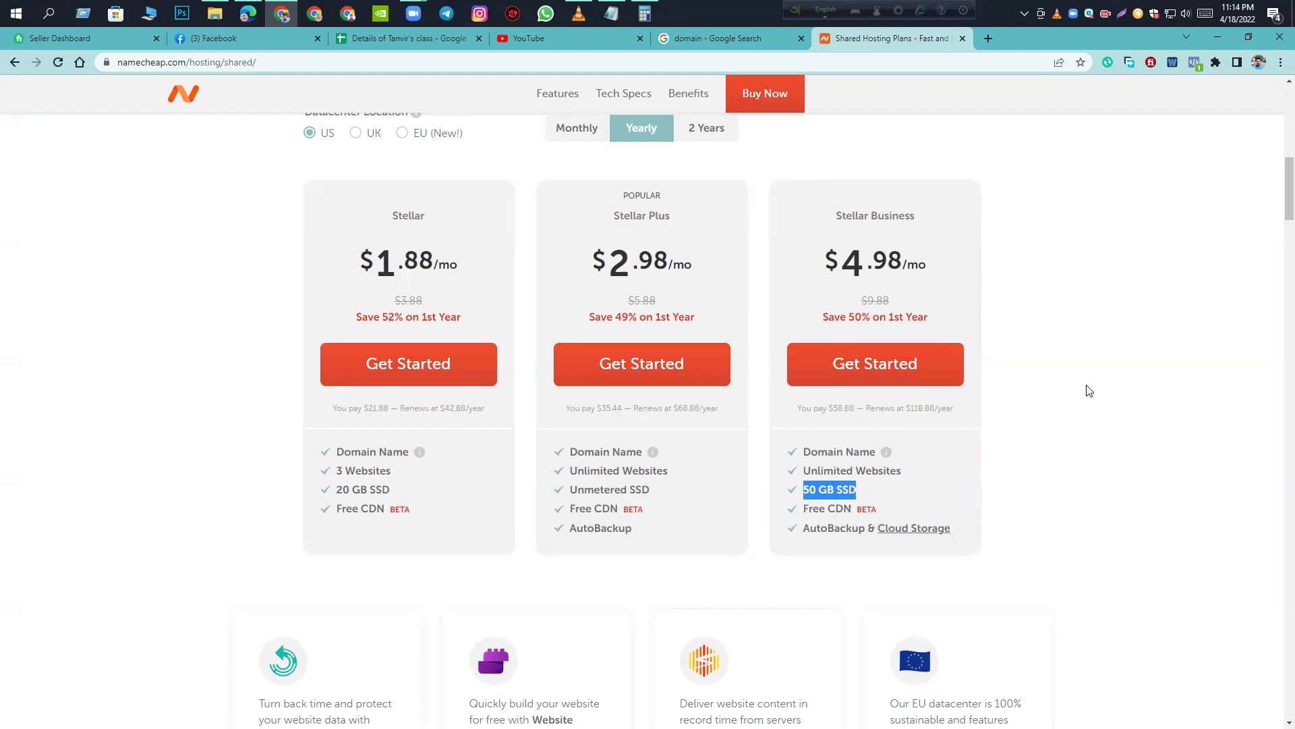
- Compare the three hosting plans' prices under 2 Years, Yearly and Monthly billing
scroll(1091, 383, "up", 2)
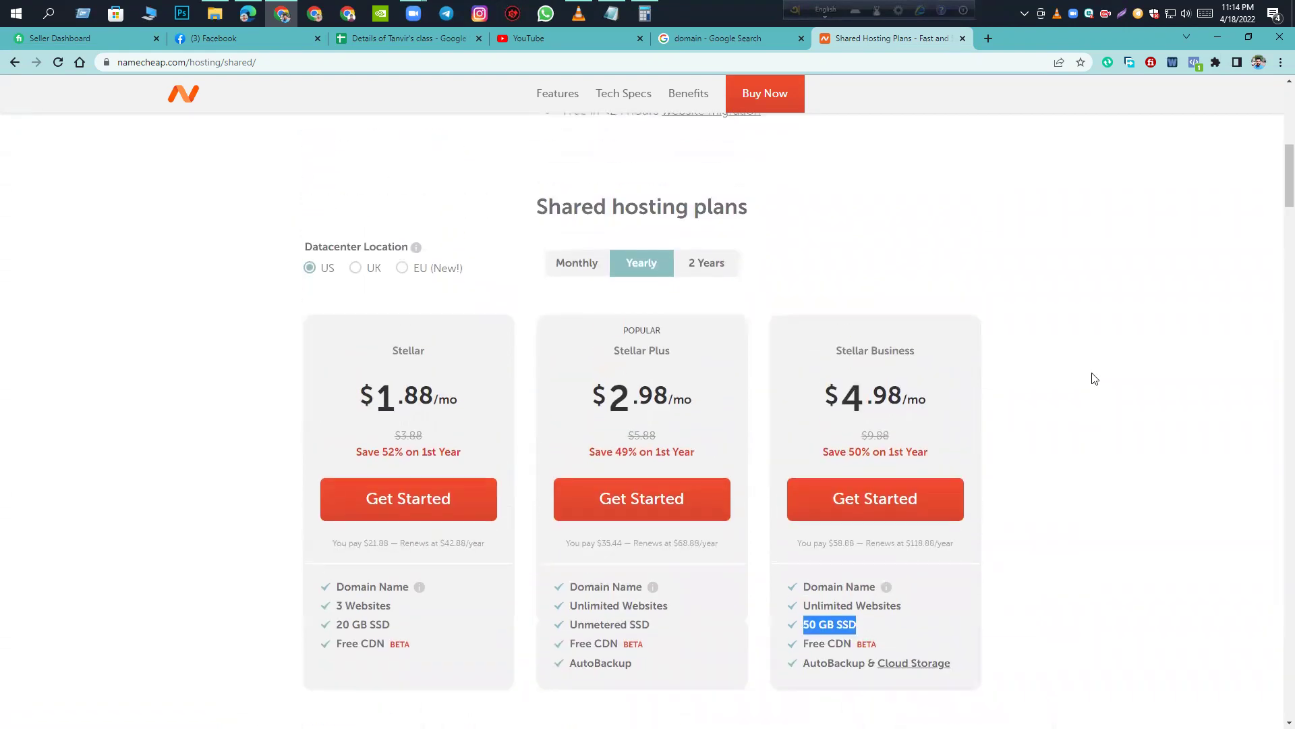
left_click(698, 269)
scroll(697, 269, "down", 2)
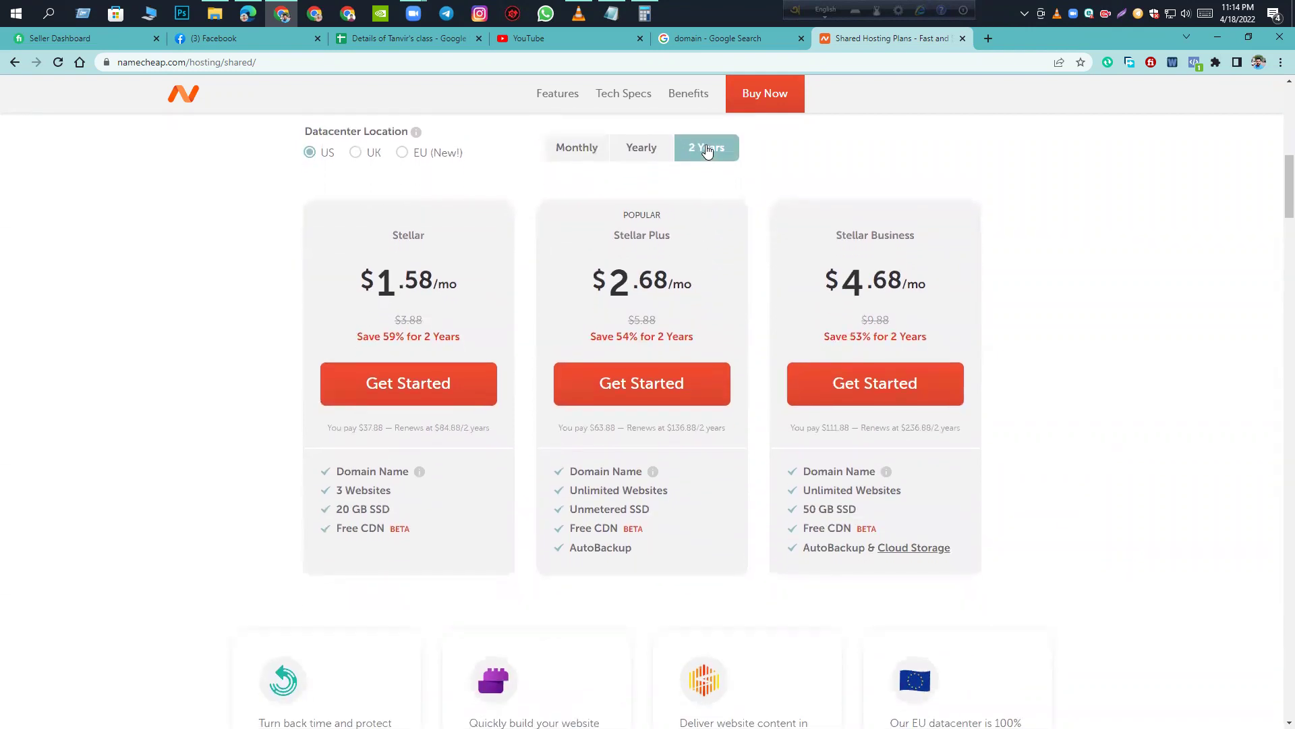
left_click(646, 151)
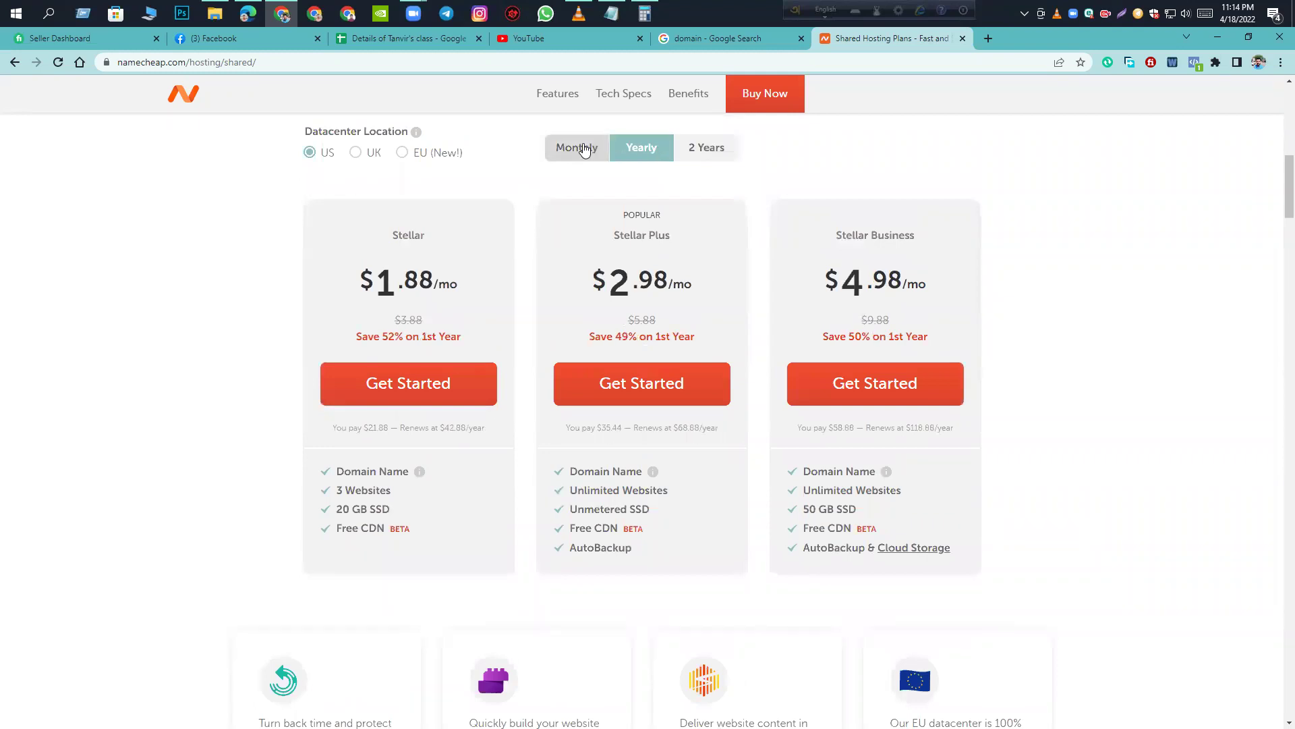
left_click(583, 150)
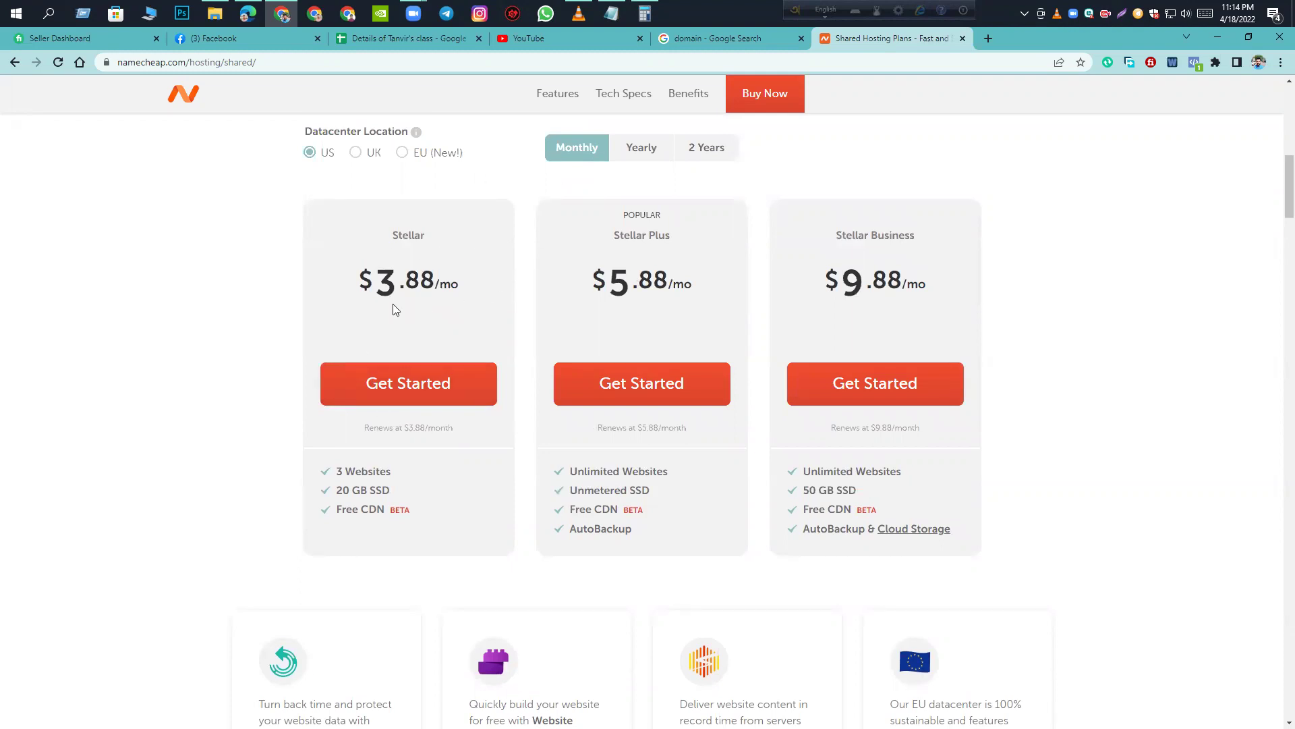
left_click_drag(364, 282, 435, 284)
left_click_drag(594, 277, 704, 290)
left_click_drag(843, 275, 921, 274)
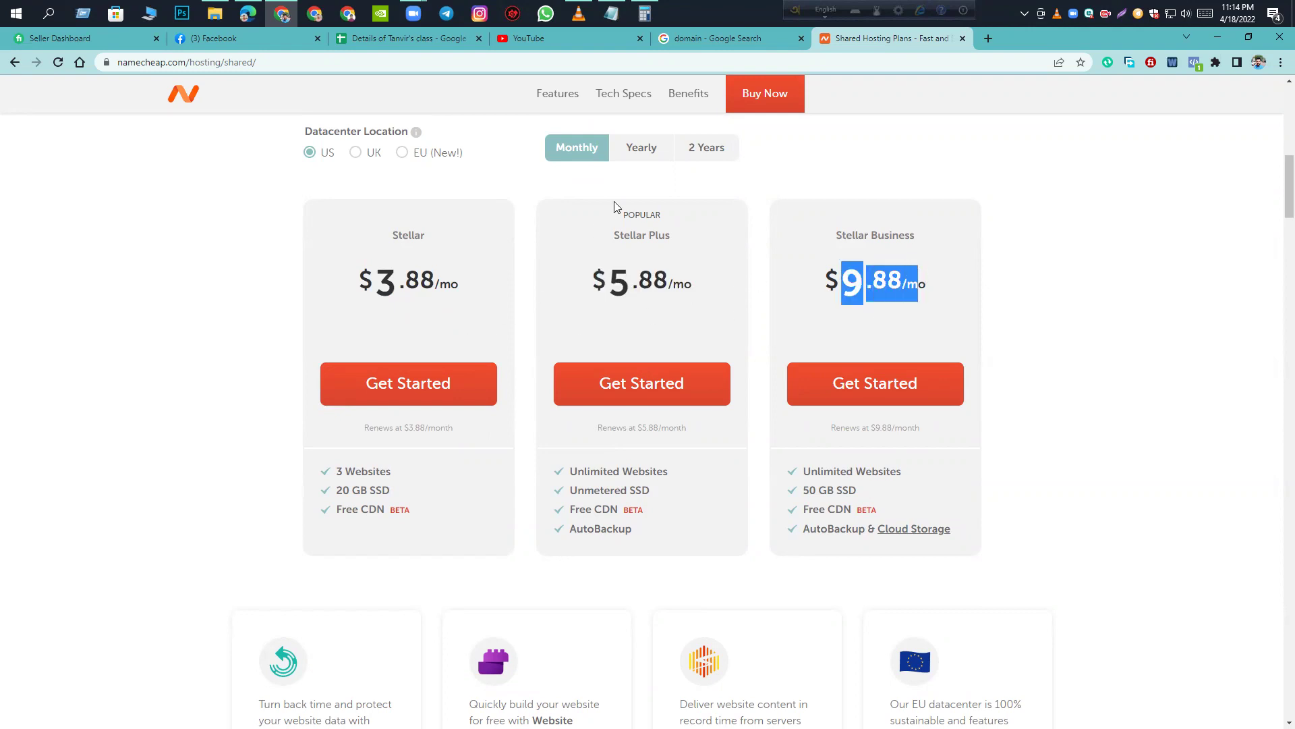
- Show Yearly billing and check the monthly rates of the Stellar, Stellar Plus and Stellar Business plans
left_click(640, 152)
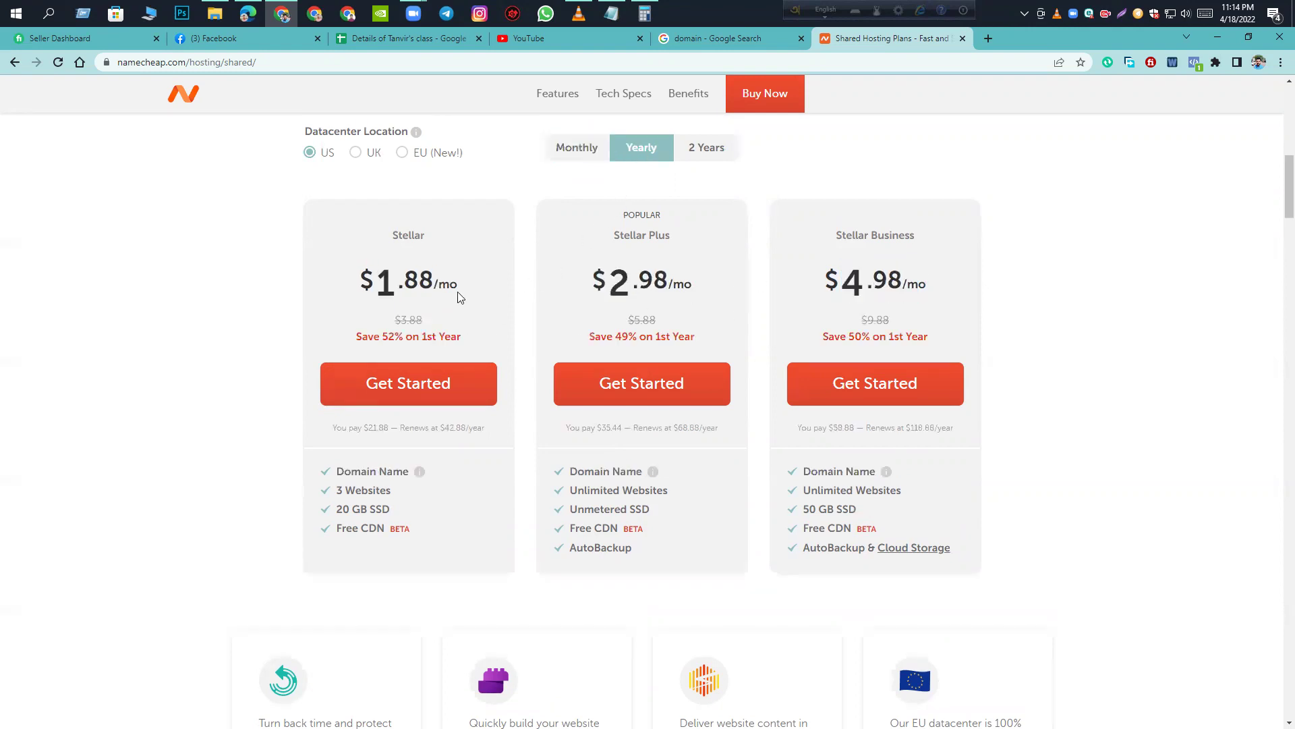
left_click_drag(366, 290, 463, 292)
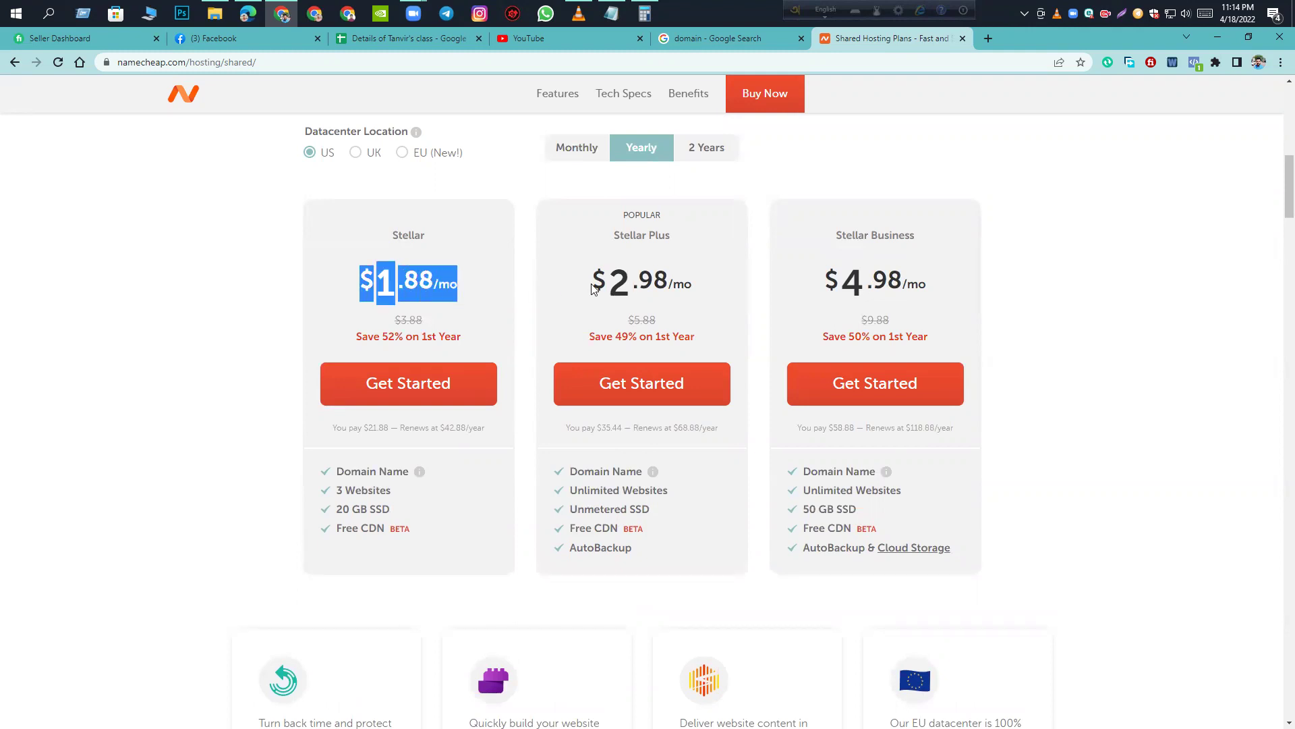
left_click_drag(592, 280, 677, 303)
left_click_drag(825, 282, 974, 301)
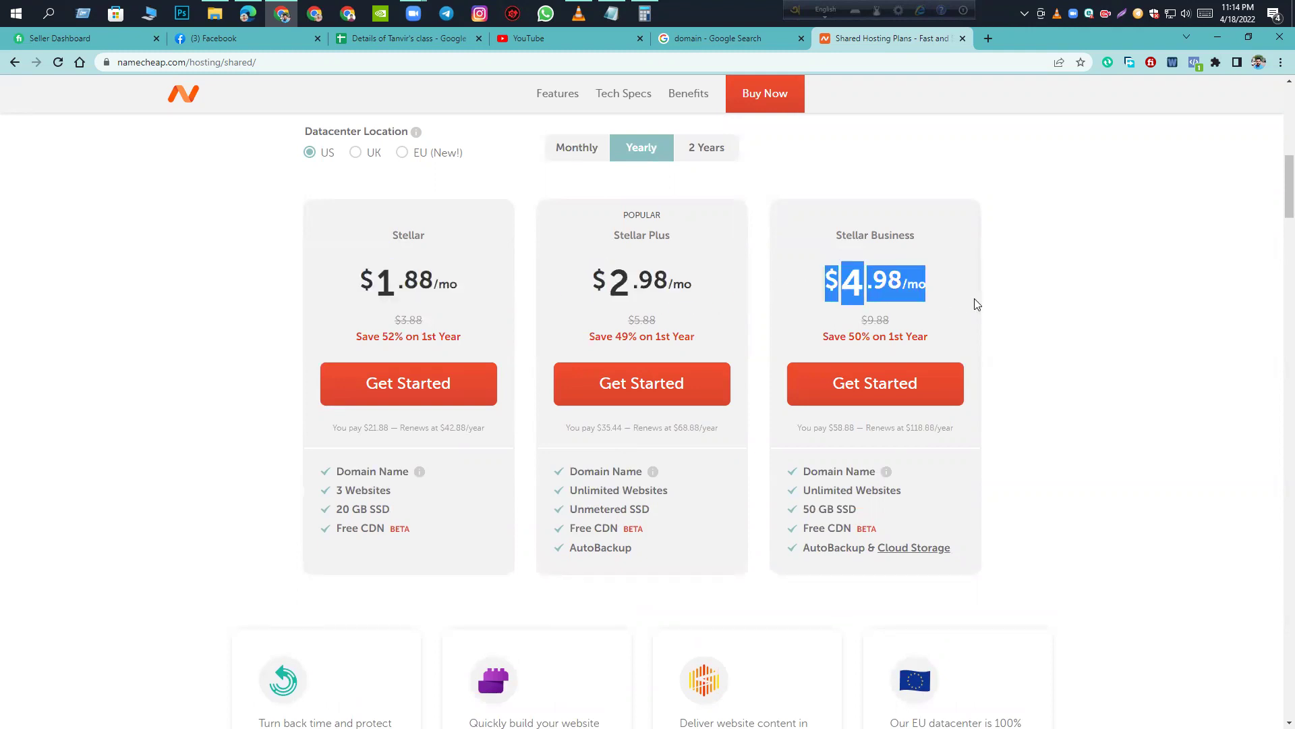
- Compare the plan prices once more under 2 Years, Monthly and Yearly billing
left_click(706, 155)
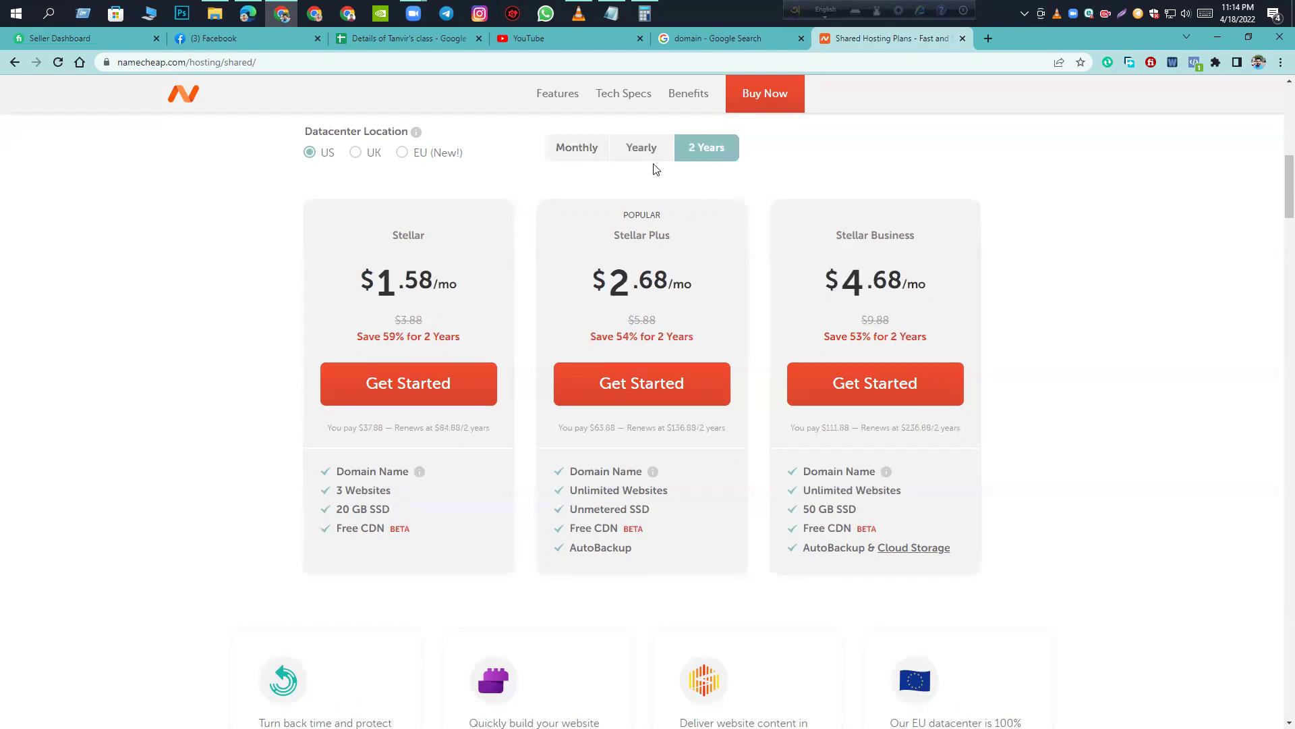
left_click(586, 150)
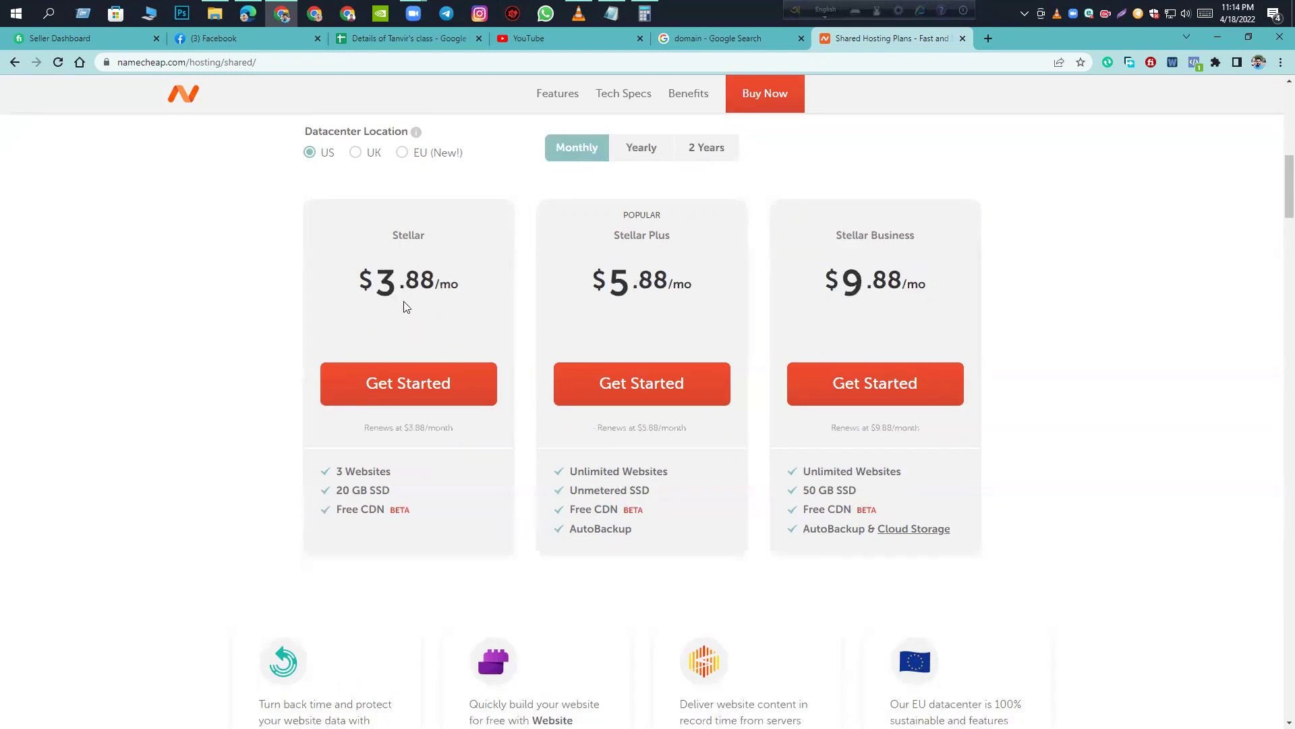
left_click(642, 152)
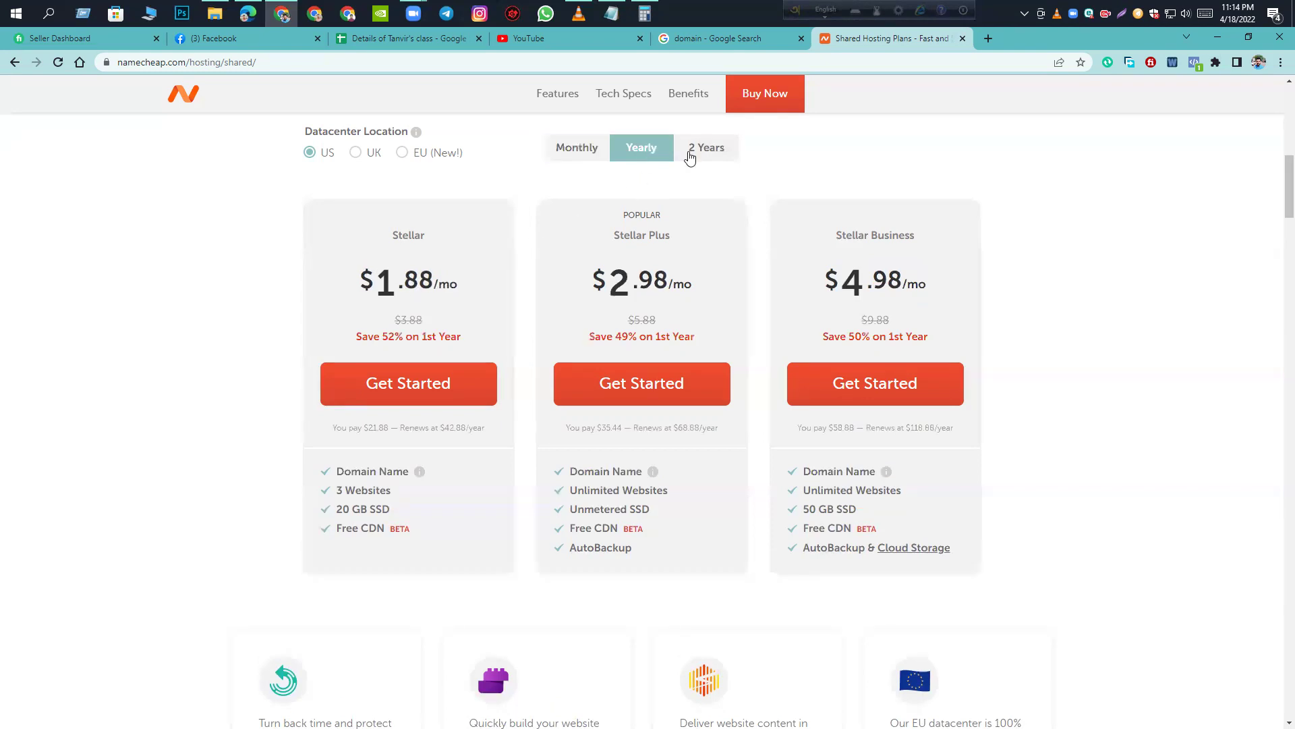
- Choose 2 Years billing and start the purchase of the Stellar plan
left_click(706, 155)
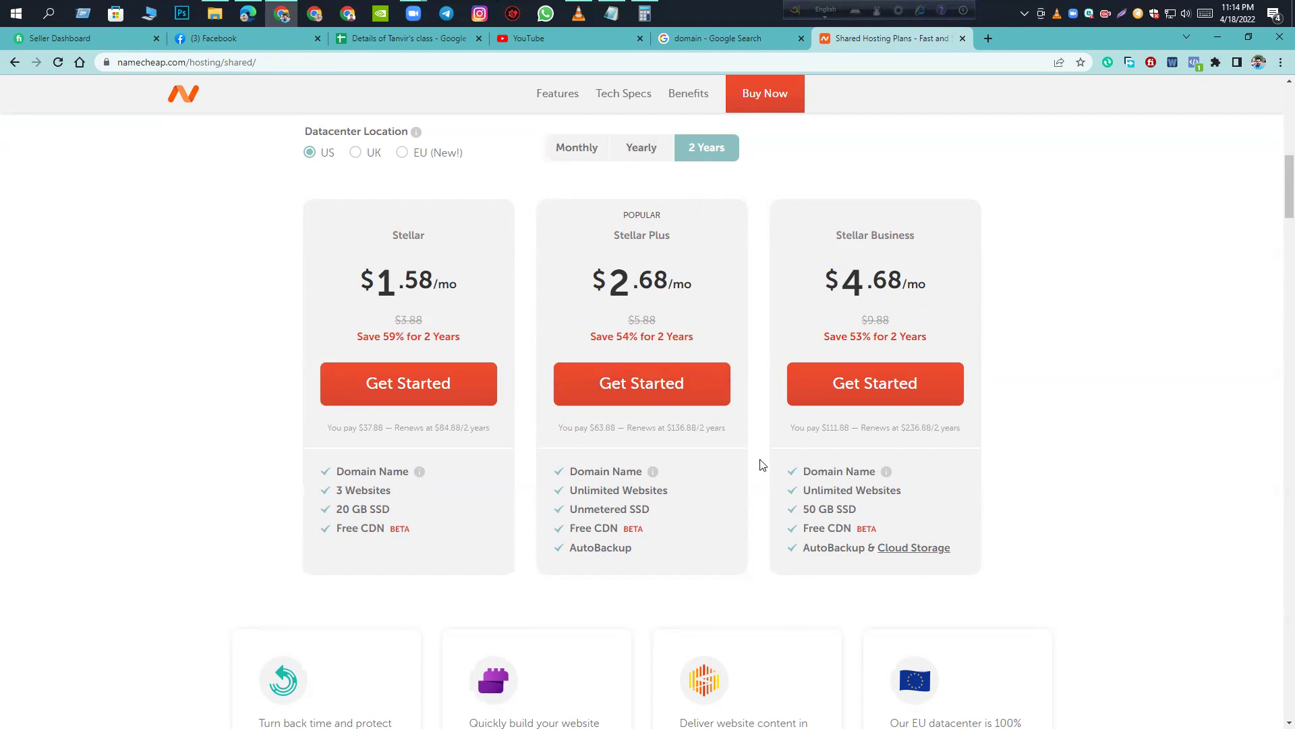
scroll(919, 437, "down", 3)
scroll(913, 442, "up", 1)
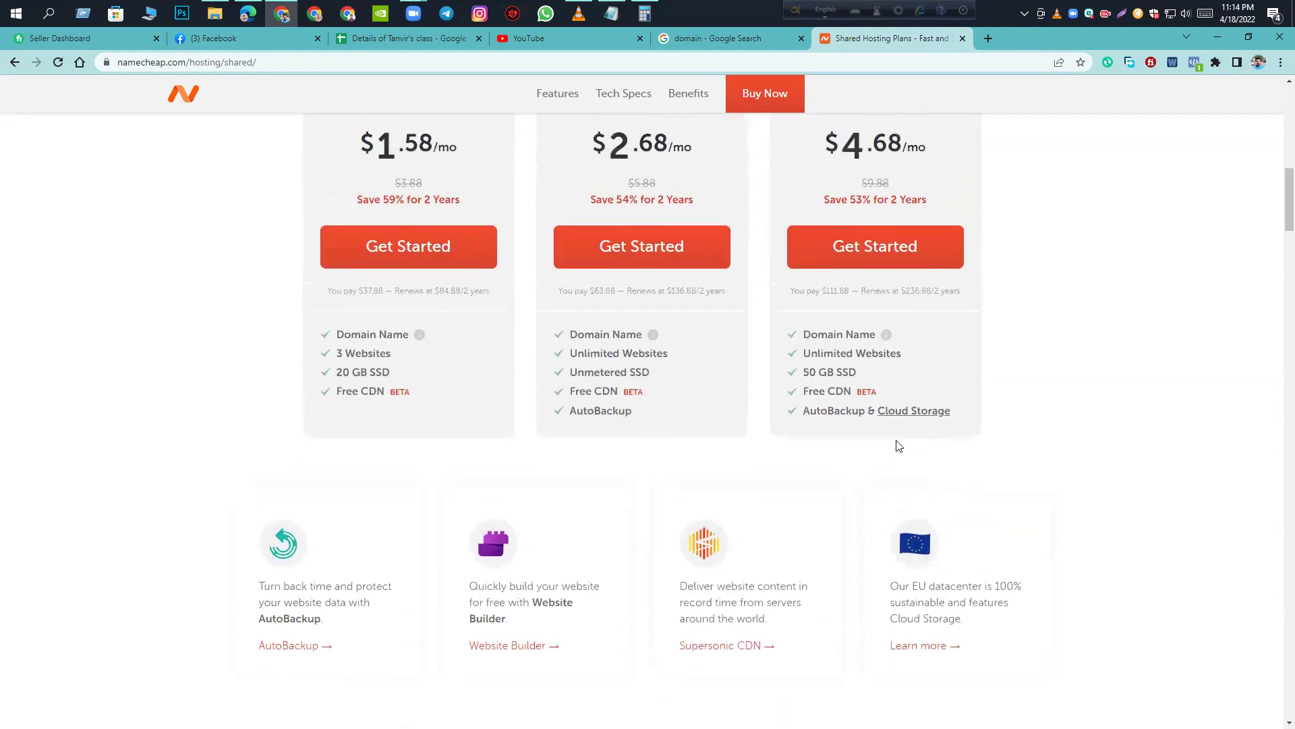
mouse_move(420, 337)
scroll(396, 440, "up", 4)
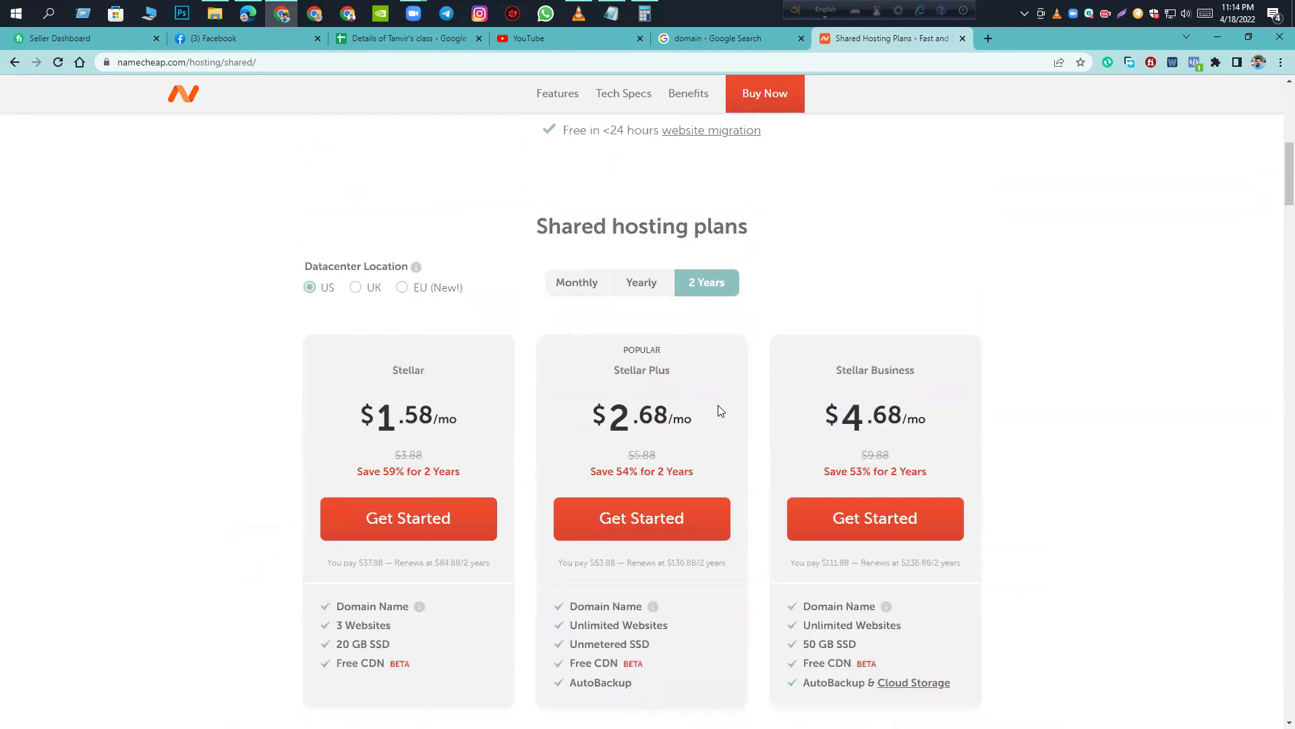
scroll(720, 412, "down", 1)
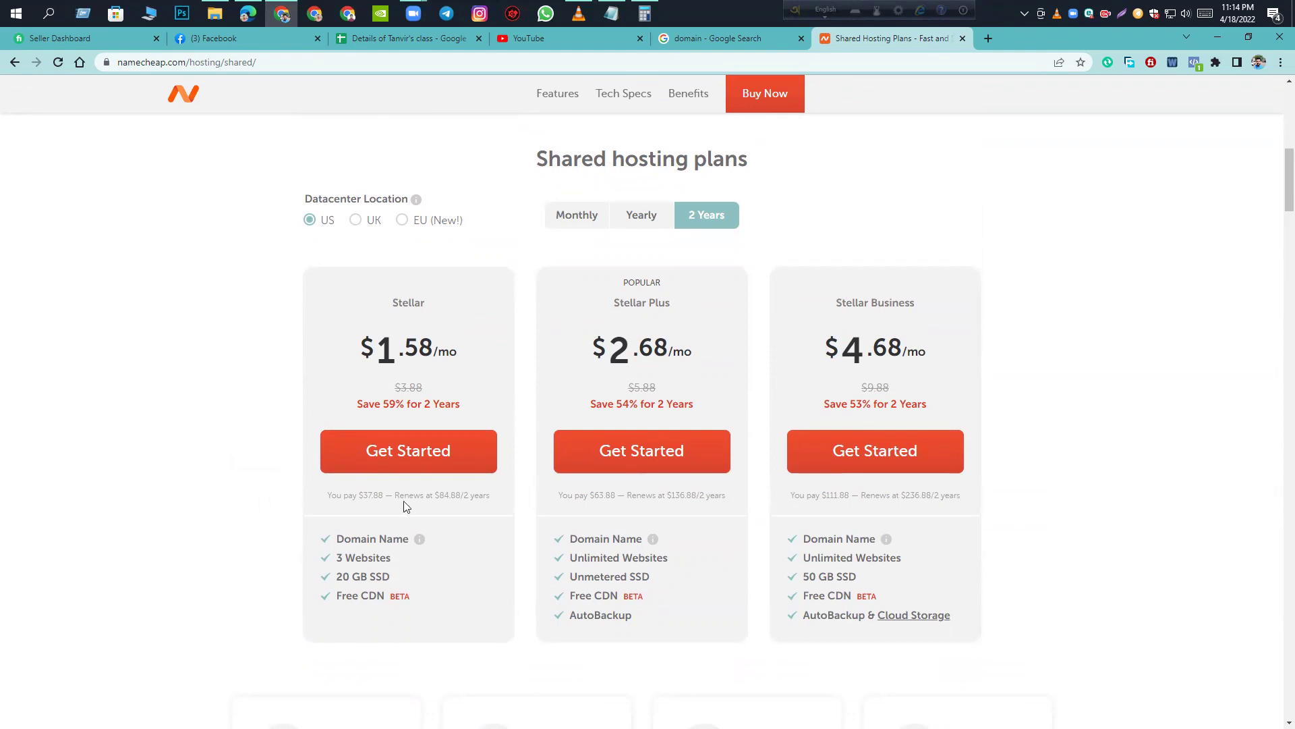
left_click(399, 459)
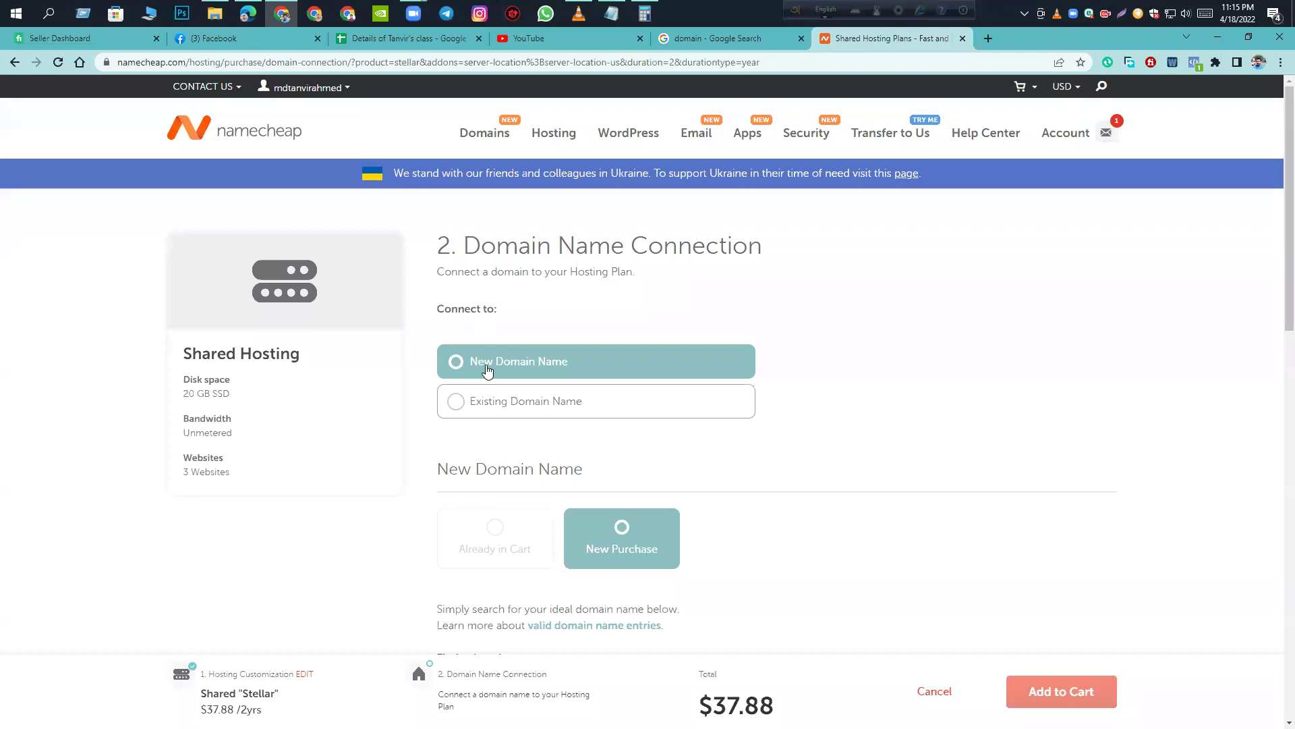
- Choose to connect a new domain name to the hosting plan and search for dreamlanditbd
left_click(462, 408)
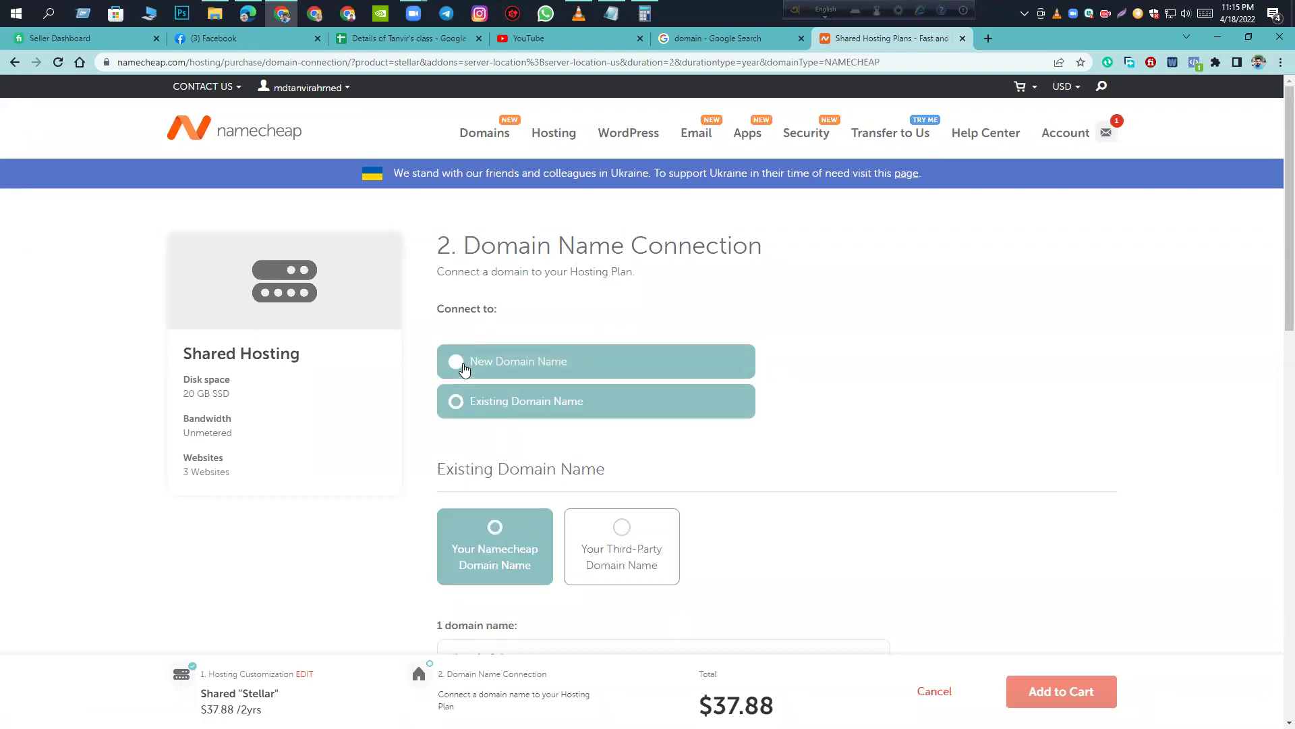
left_click(463, 366)
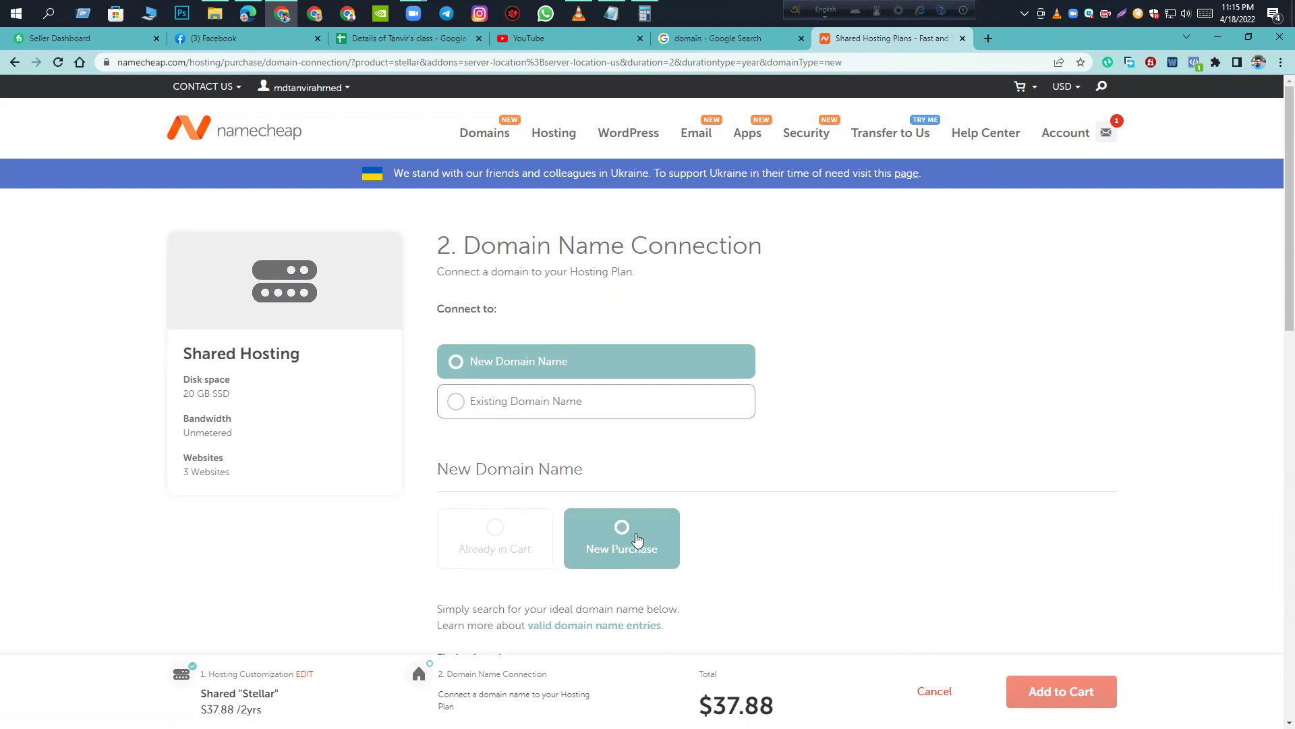
scroll(776, 512, "down", 3)
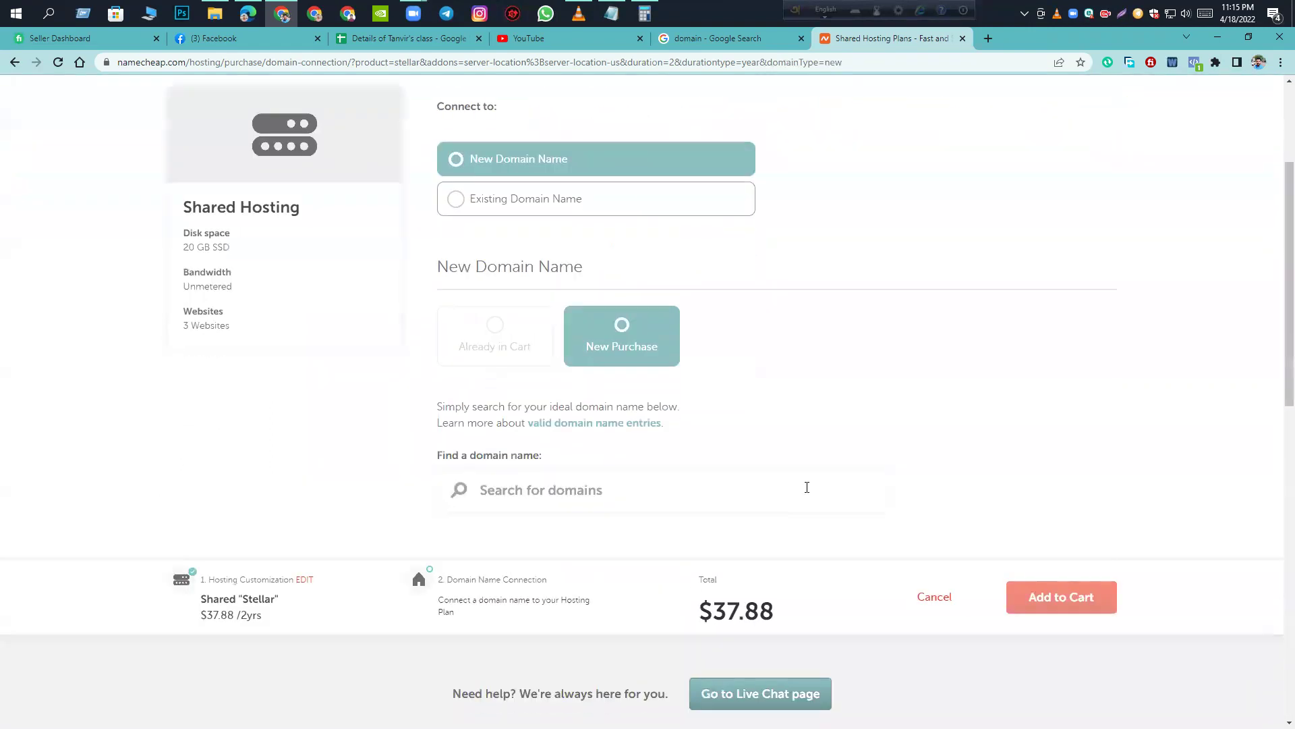
scroll(554, 488, "down", 2)
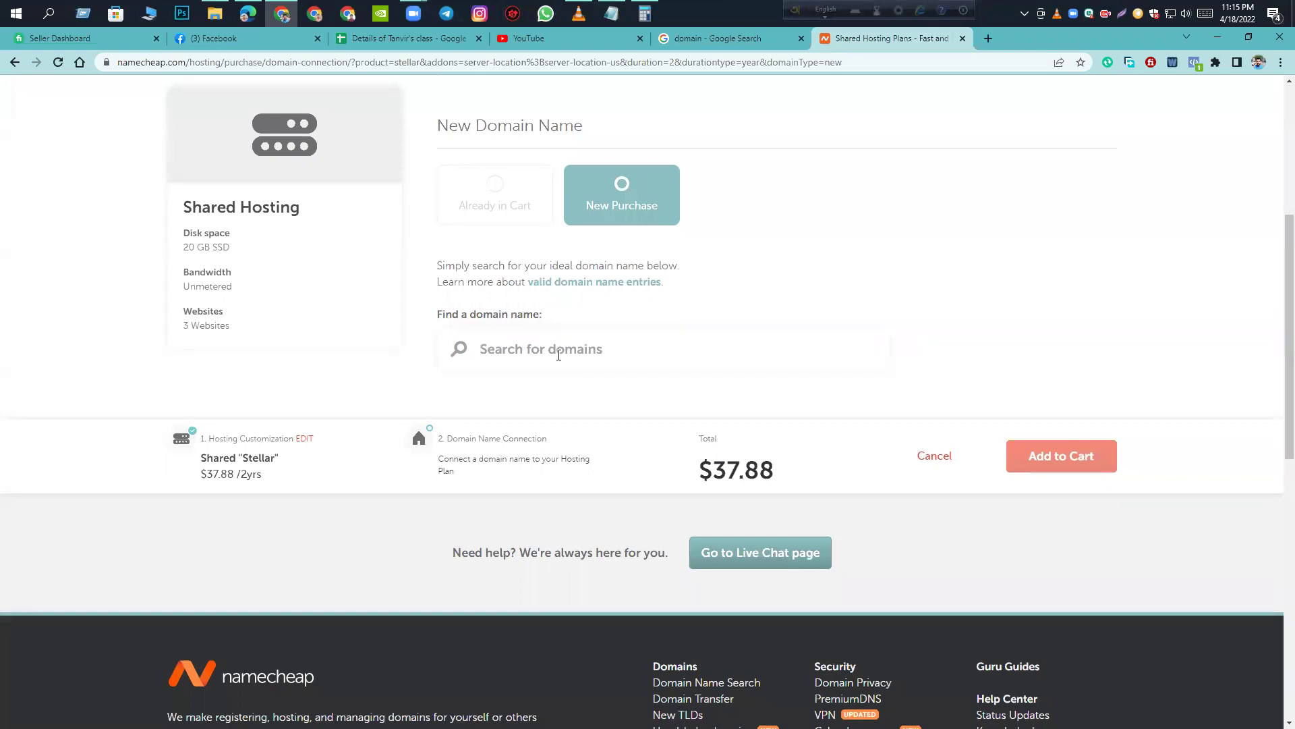
type("dream")
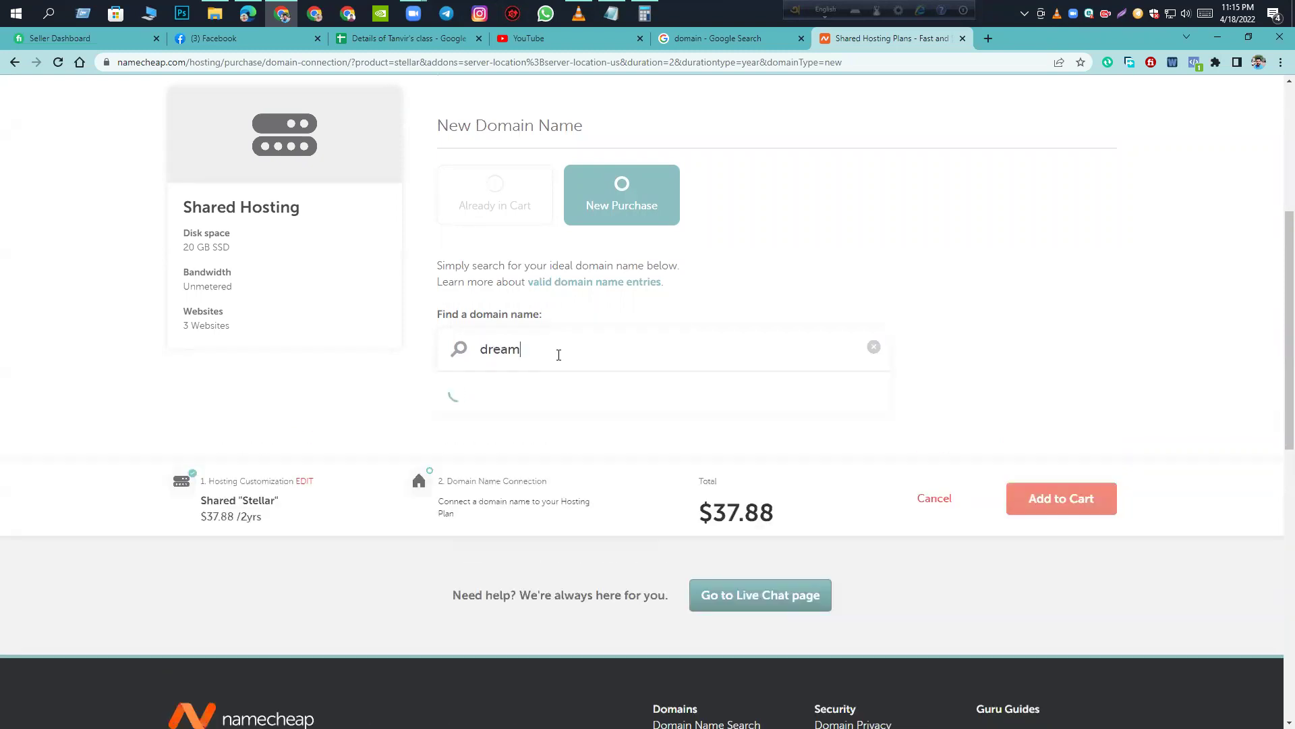
type("landitbd")
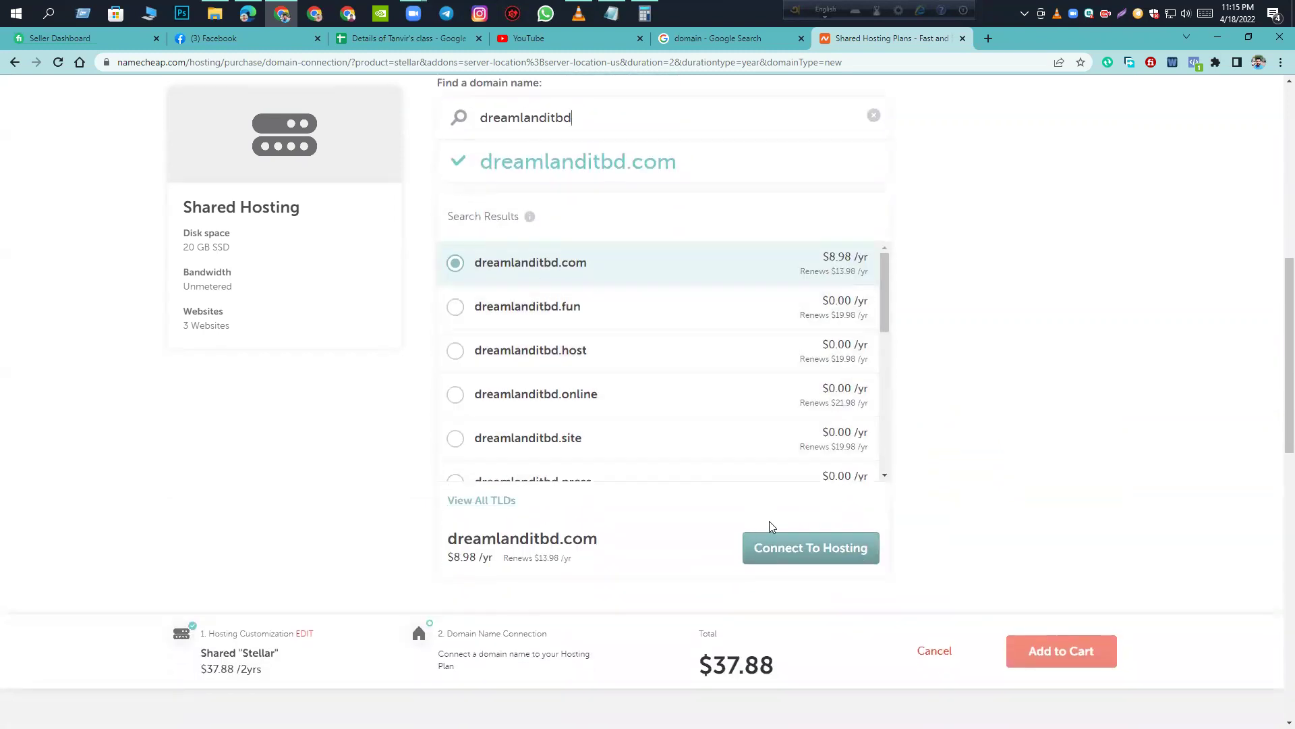
- Connect dreamlanditbd.com to the hosting plan and add the order to the cart
left_click(790, 555)
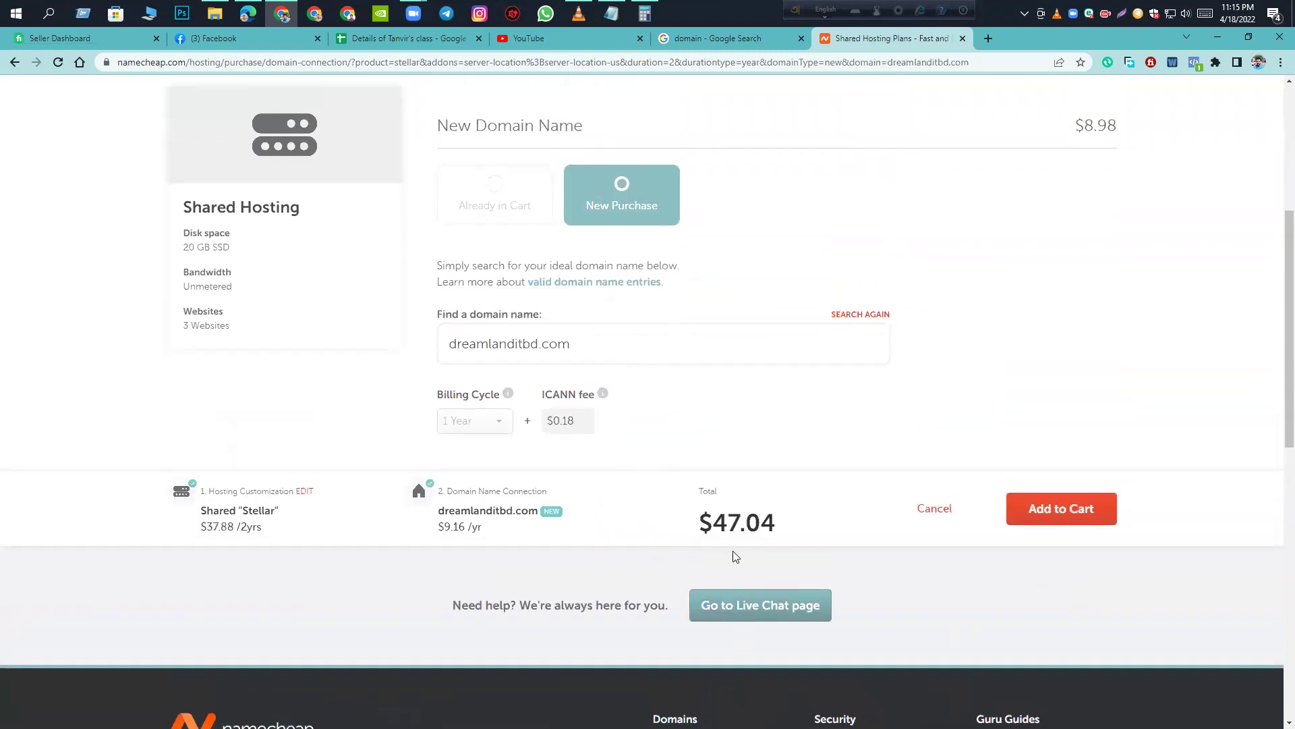
scroll(735, 557, "up", 5)
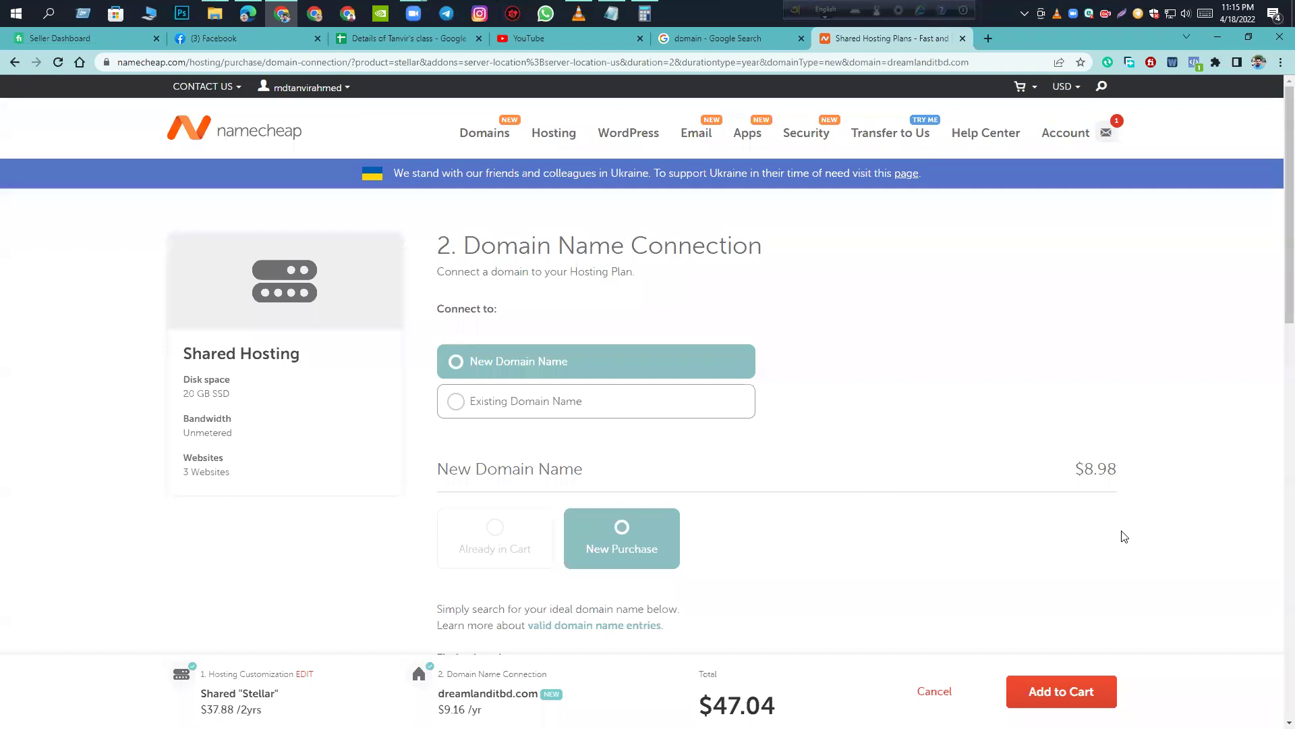
scroll(1072, 533, "down", 2)
left_click(1052, 693)
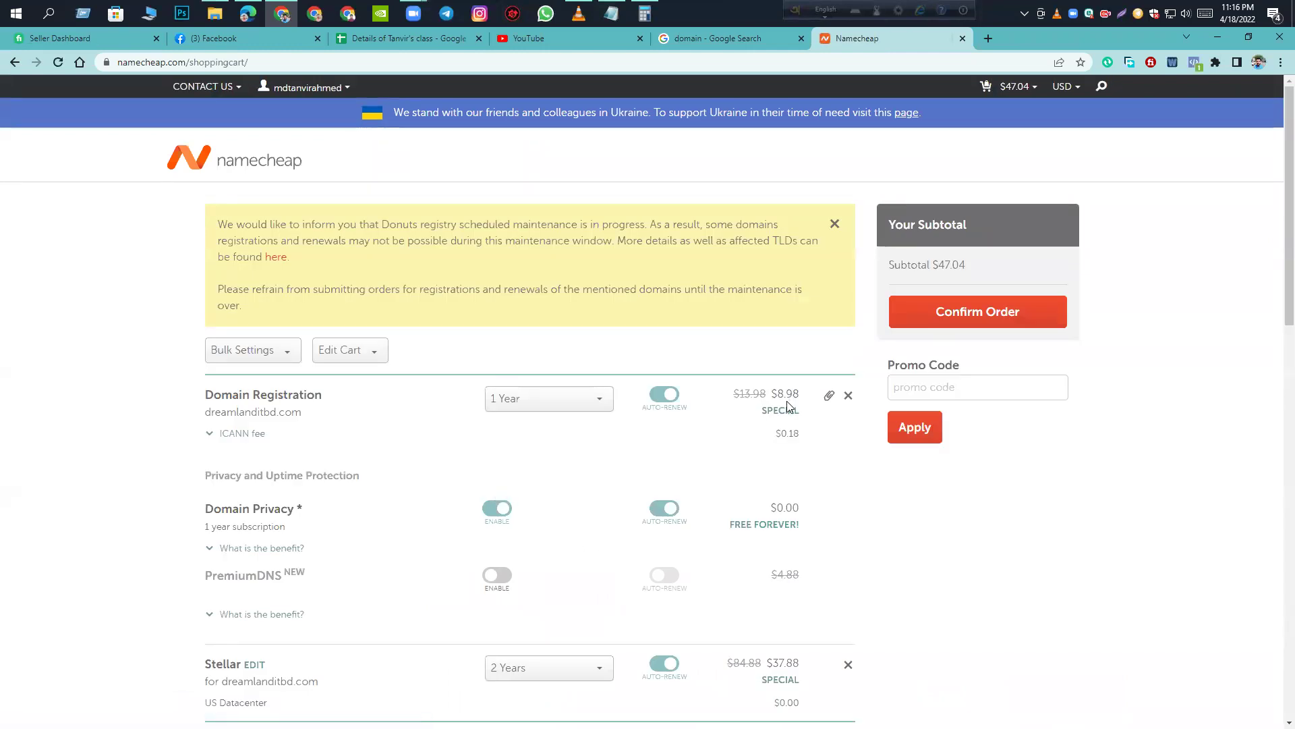
- Review the items in the shopping cart and dismiss the registry maintenance notice
scroll(796, 412, "down", 4)
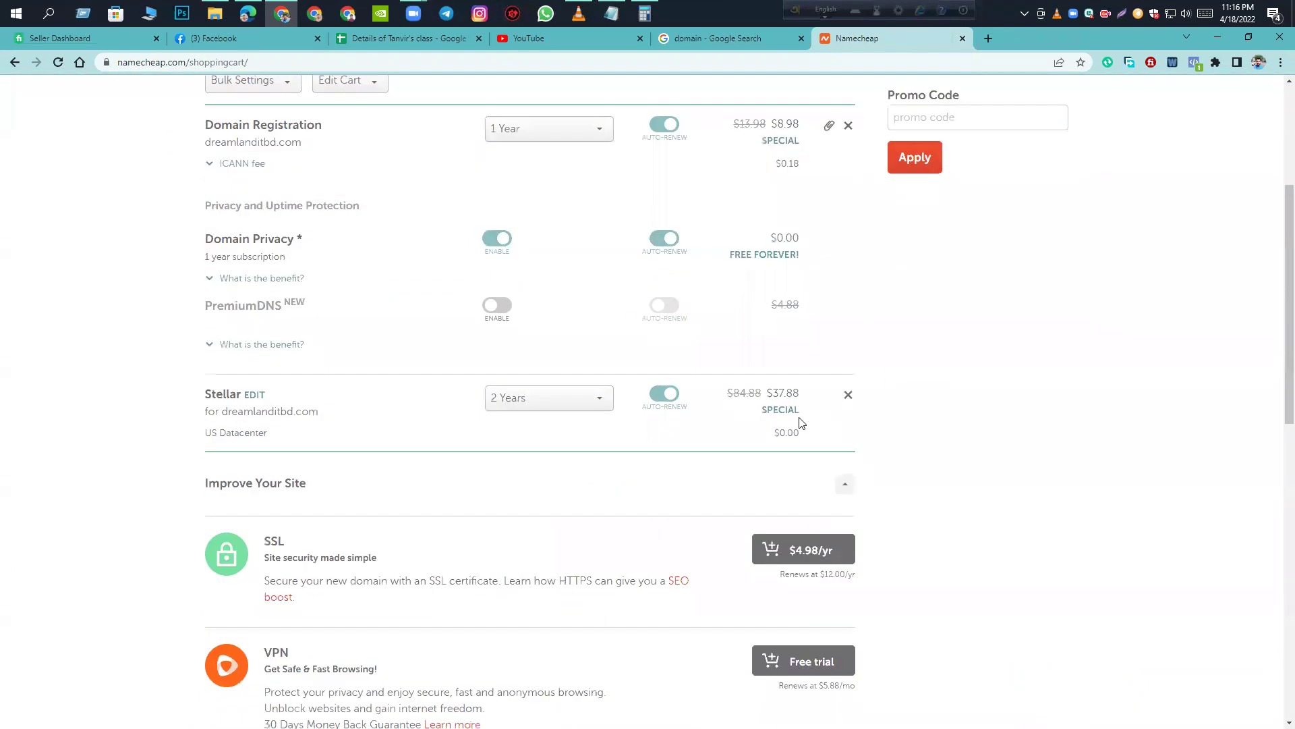
scroll(857, 424, "up", 3)
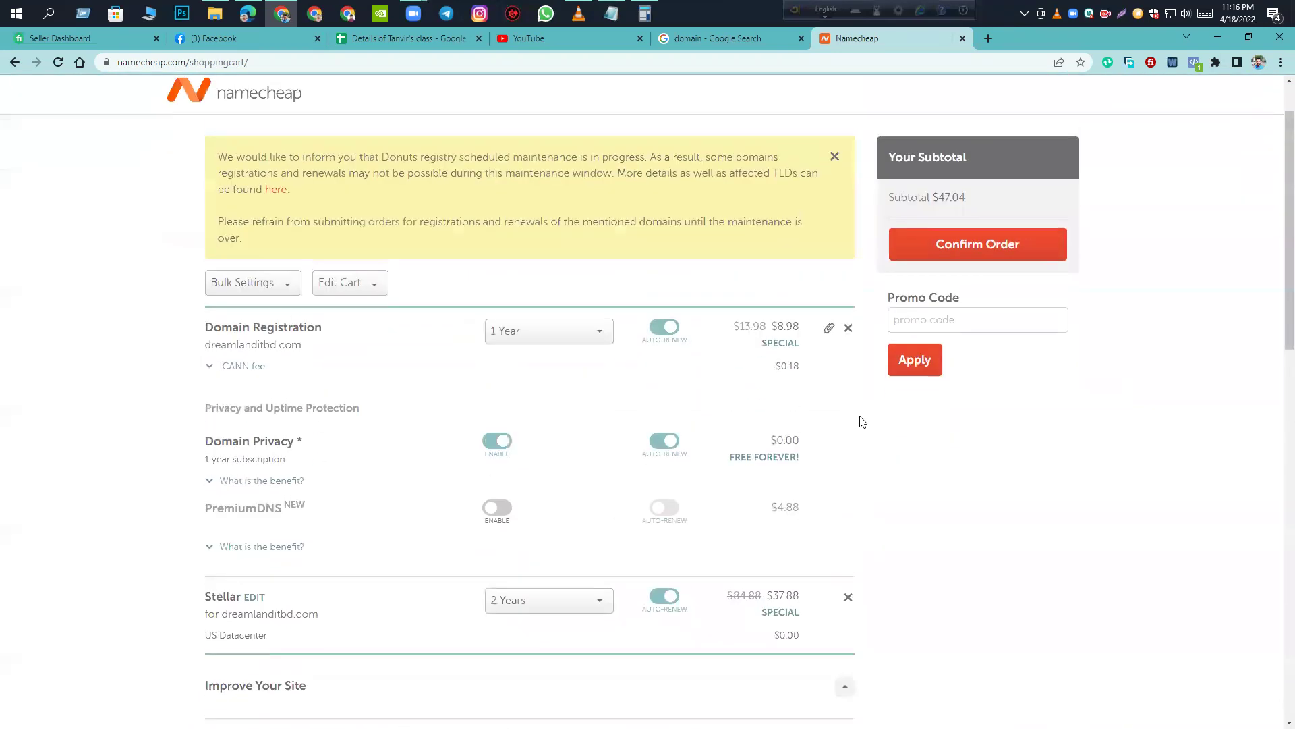
left_click(834, 157)
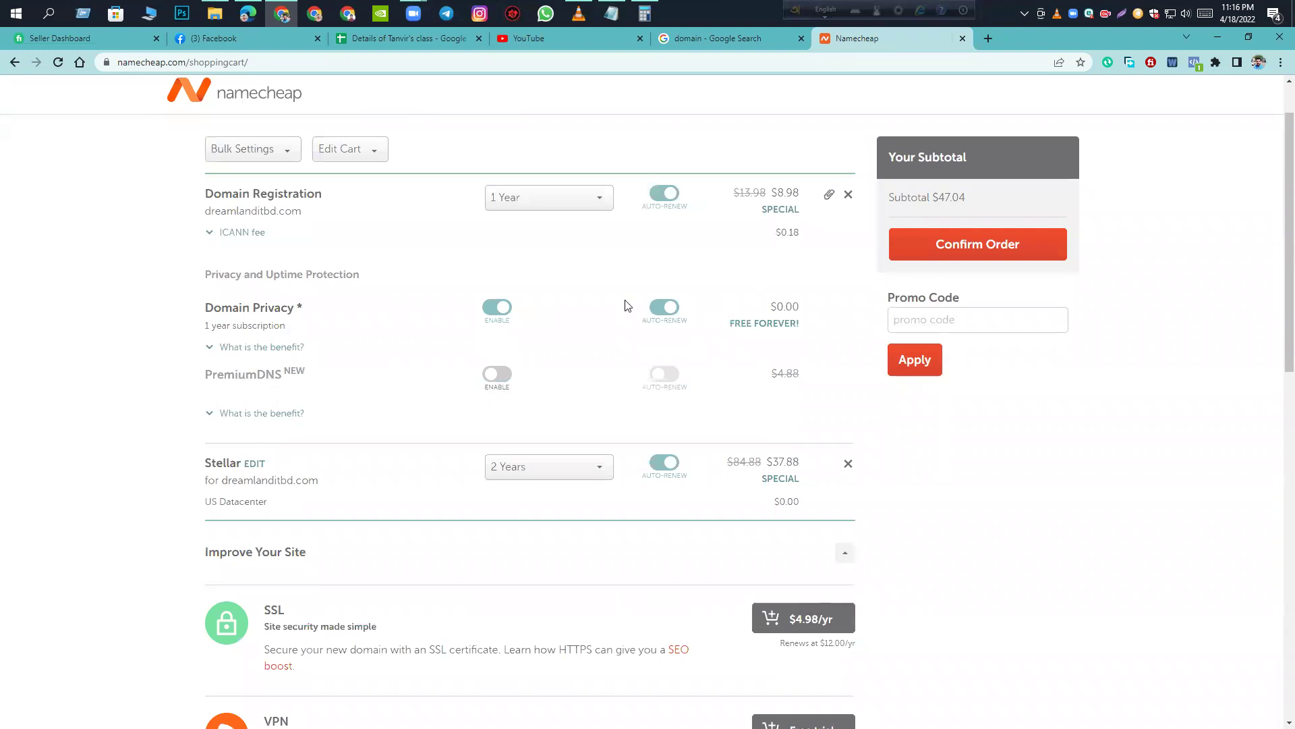
- Check the registration price and spelling of the dreamlanditbd.com domain in the cart
left_click_drag(761, 192, 810, 197)
left_click(778, 194)
left_click_drag(309, 211, 344, 214)
scroll(851, 371, "down", 1)
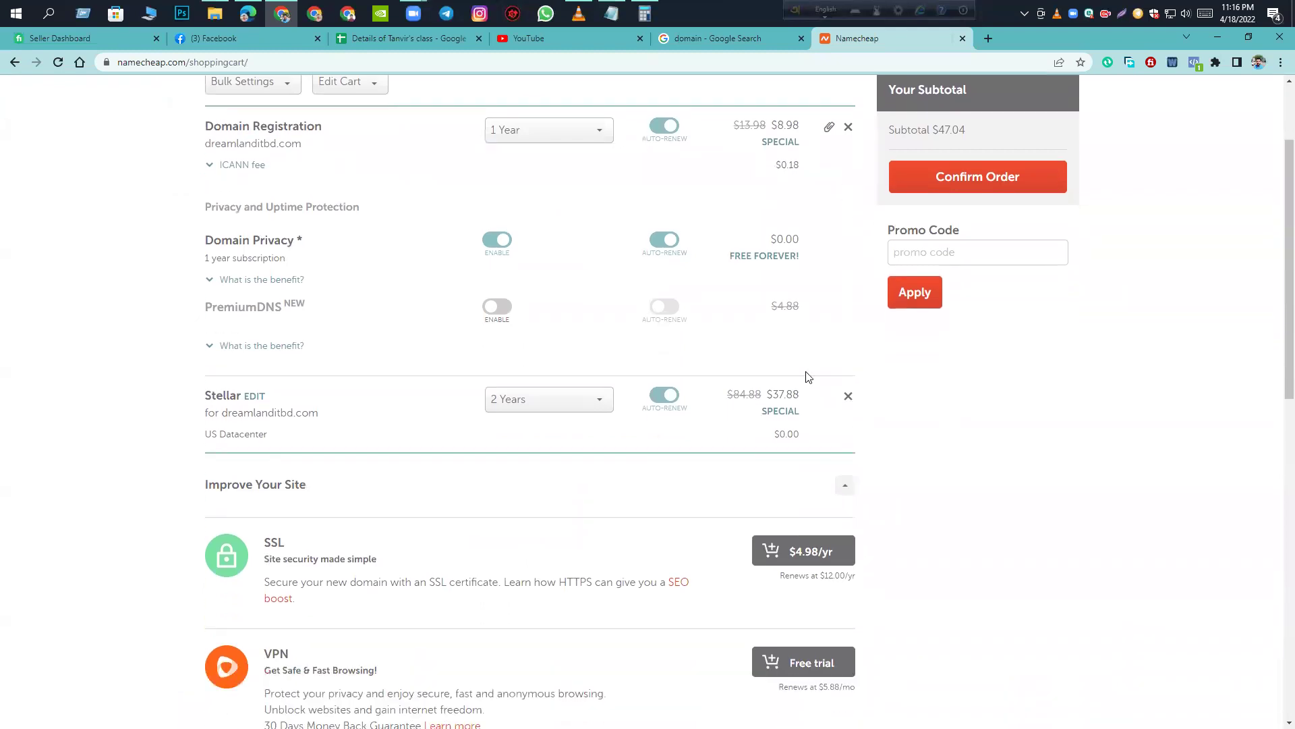
- Set the Stellar hosting term in the cart to 1 Year and confirm the order
left_click_drag(773, 396, 803, 398)
left_click(588, 404)
left_click(508, 457)
scroll(911, 267, "up", 2)
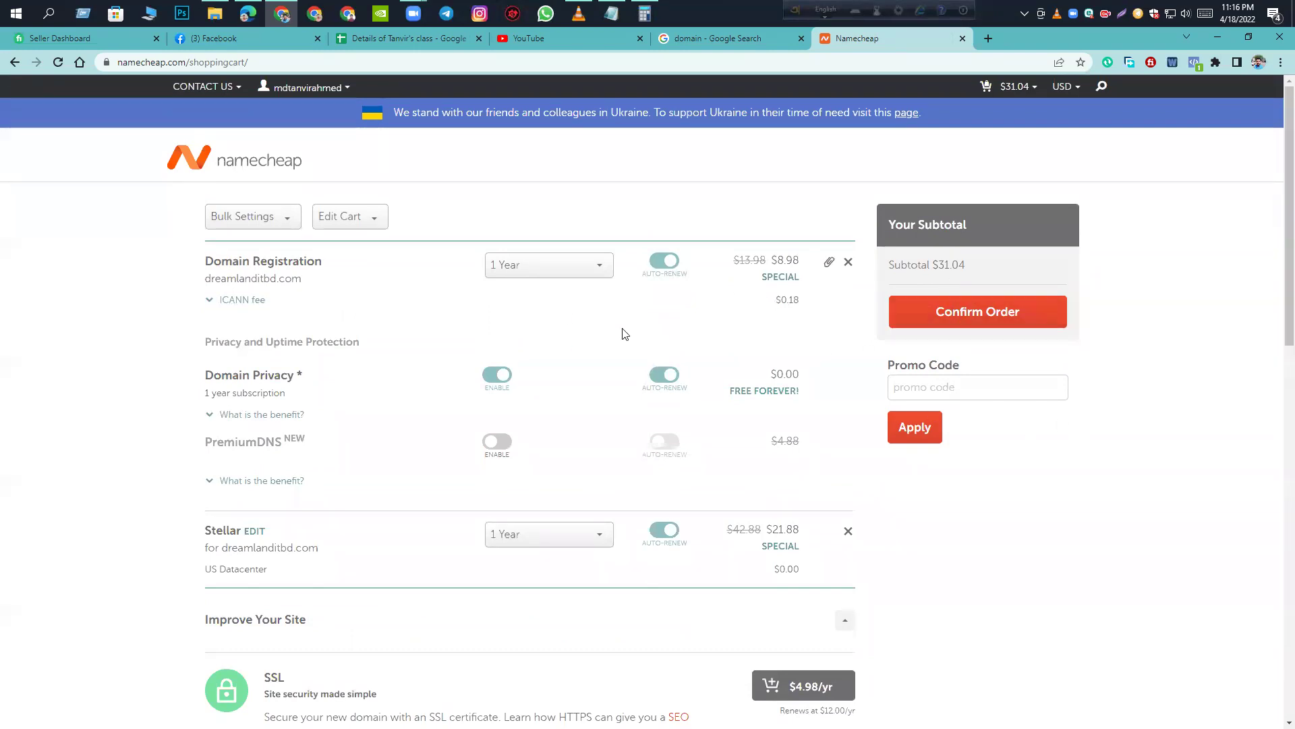
left_click(977, 313)
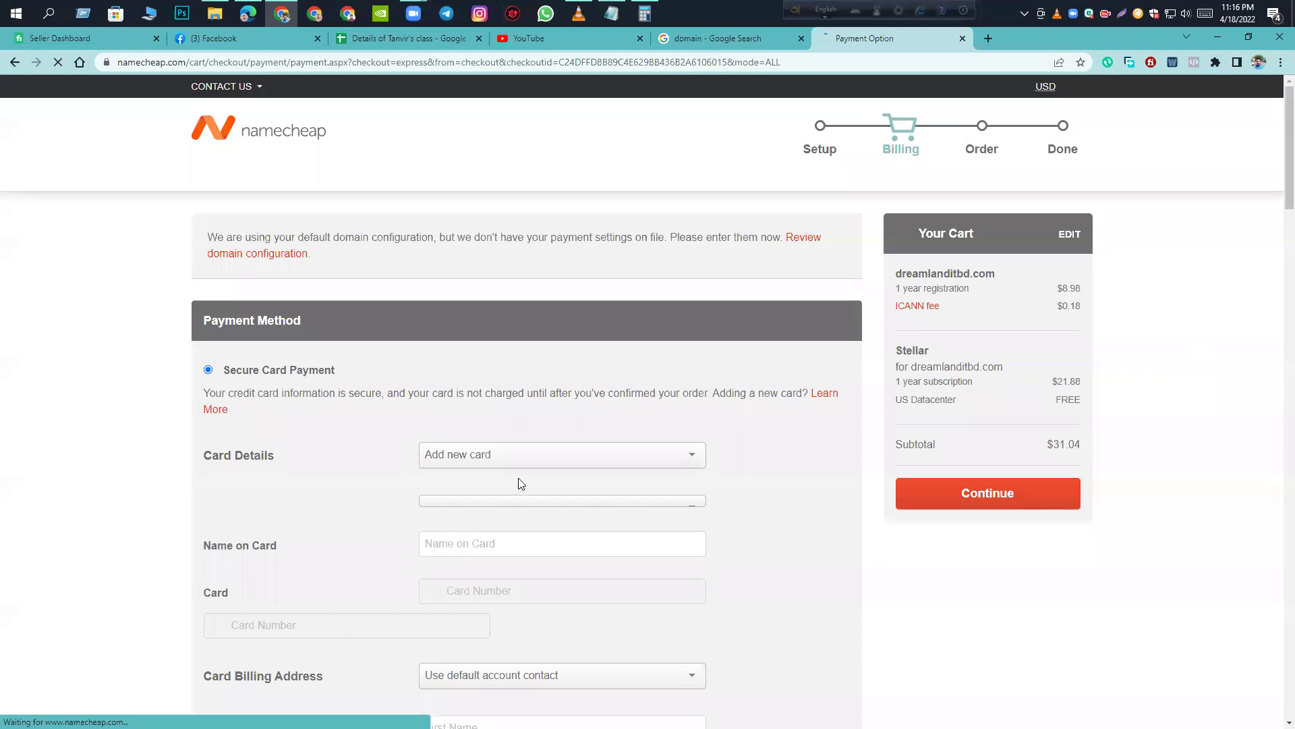
- Set the receipt's billing address to Add new contact, review its empty fields and try to continue the checkout
scroll(597, 453, "down", 9)
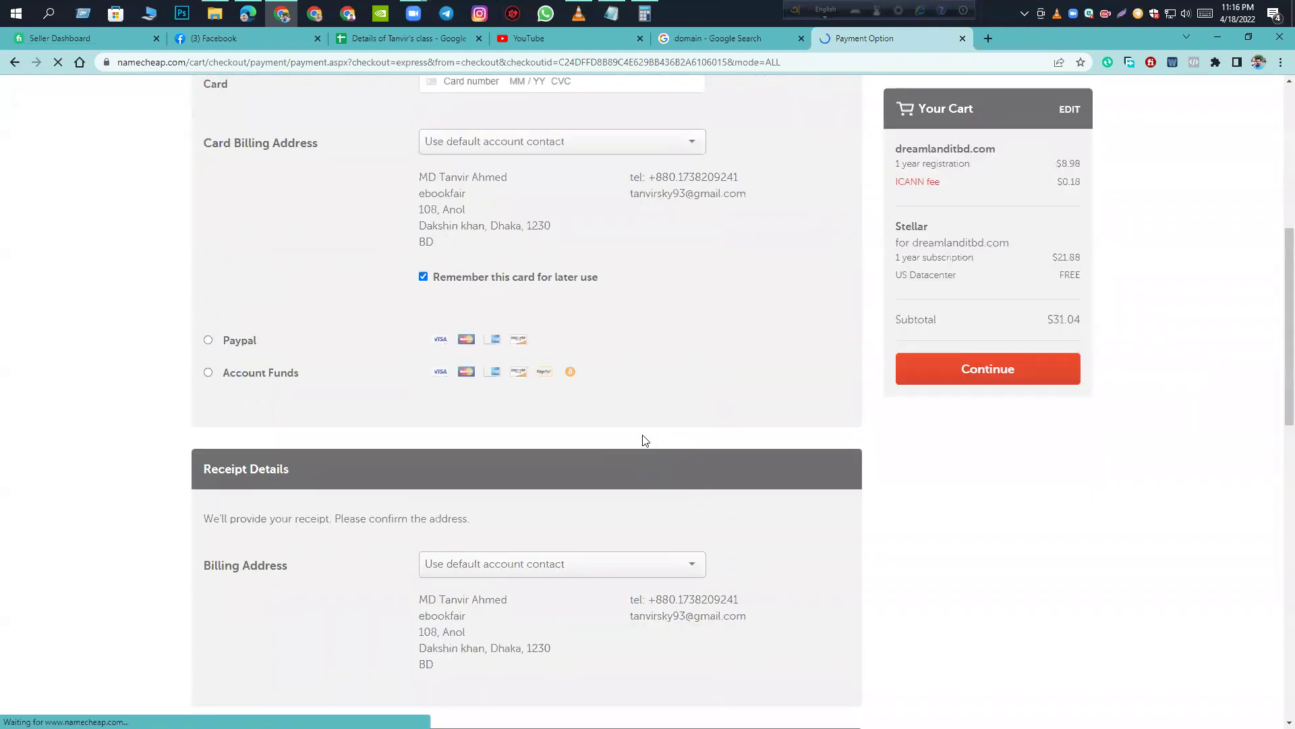
scroll(642, 442, "down", 2)
left_click(688, 361)
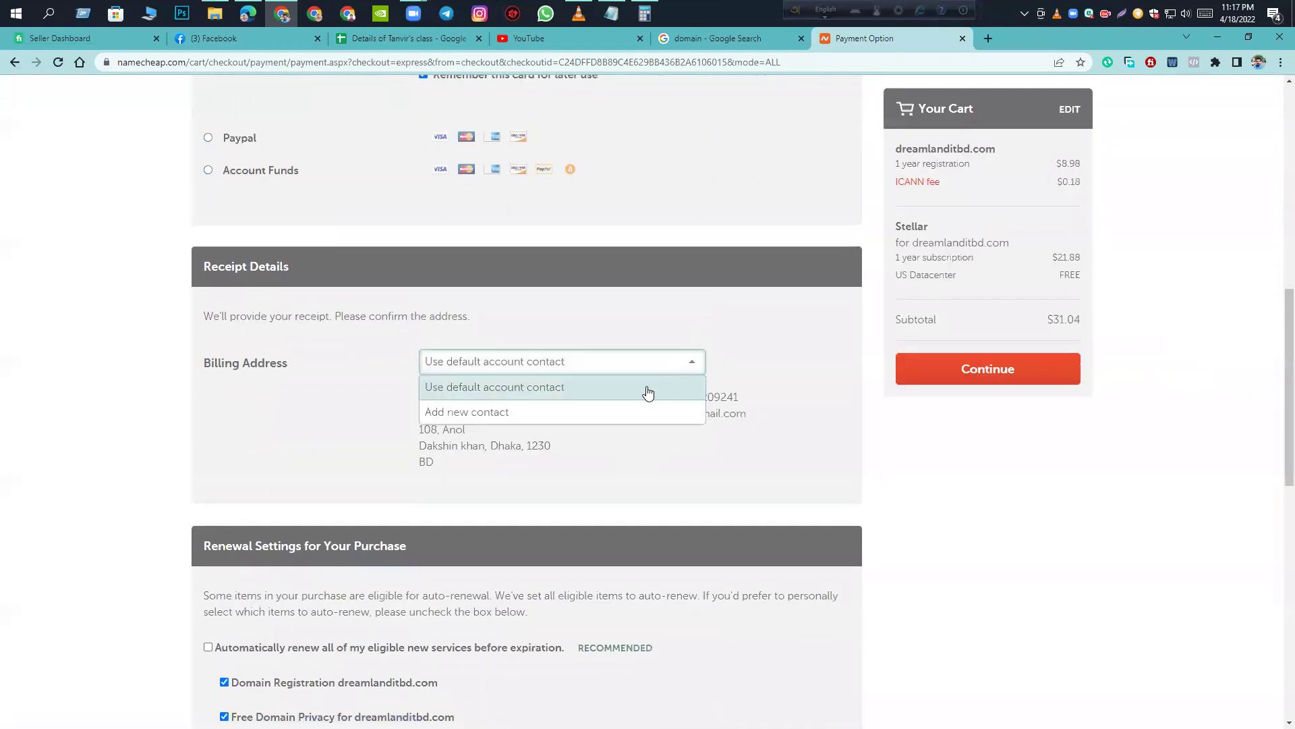
left_click(570, 413)
scroll(477, 528, "down", 7)
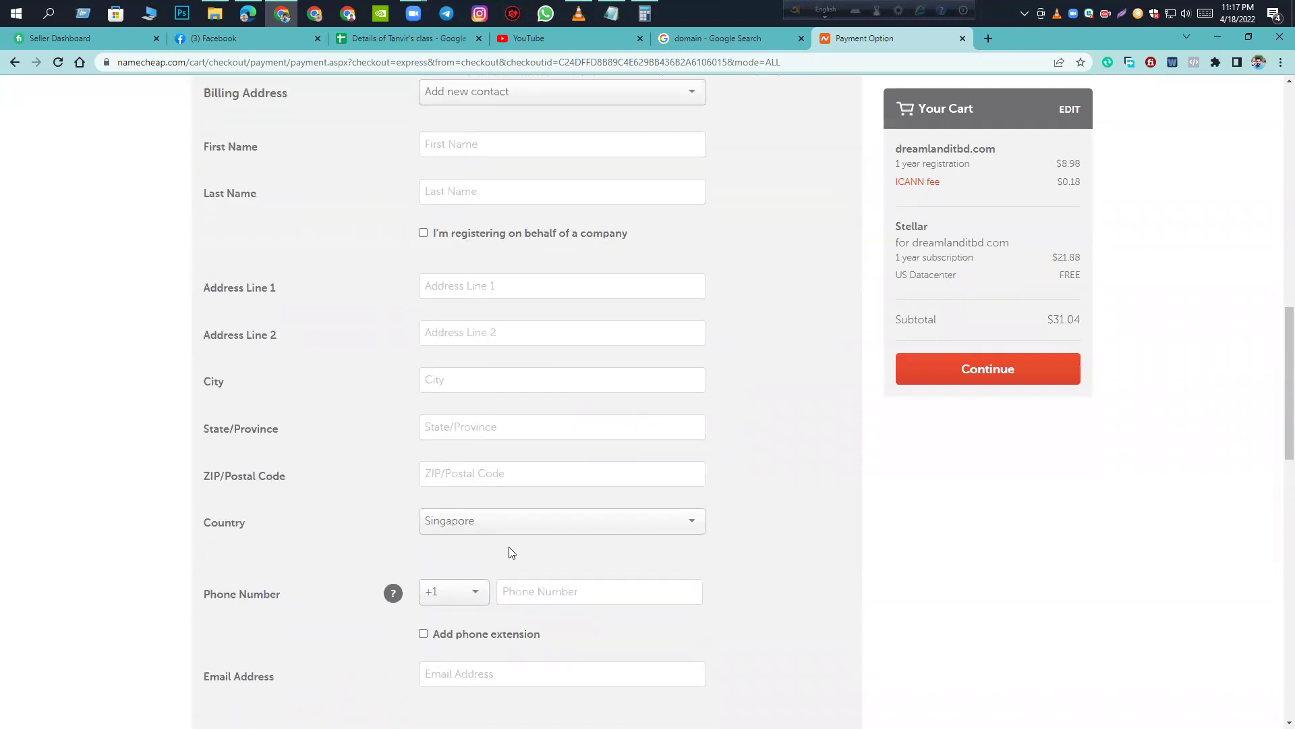
left_click(985, 368)
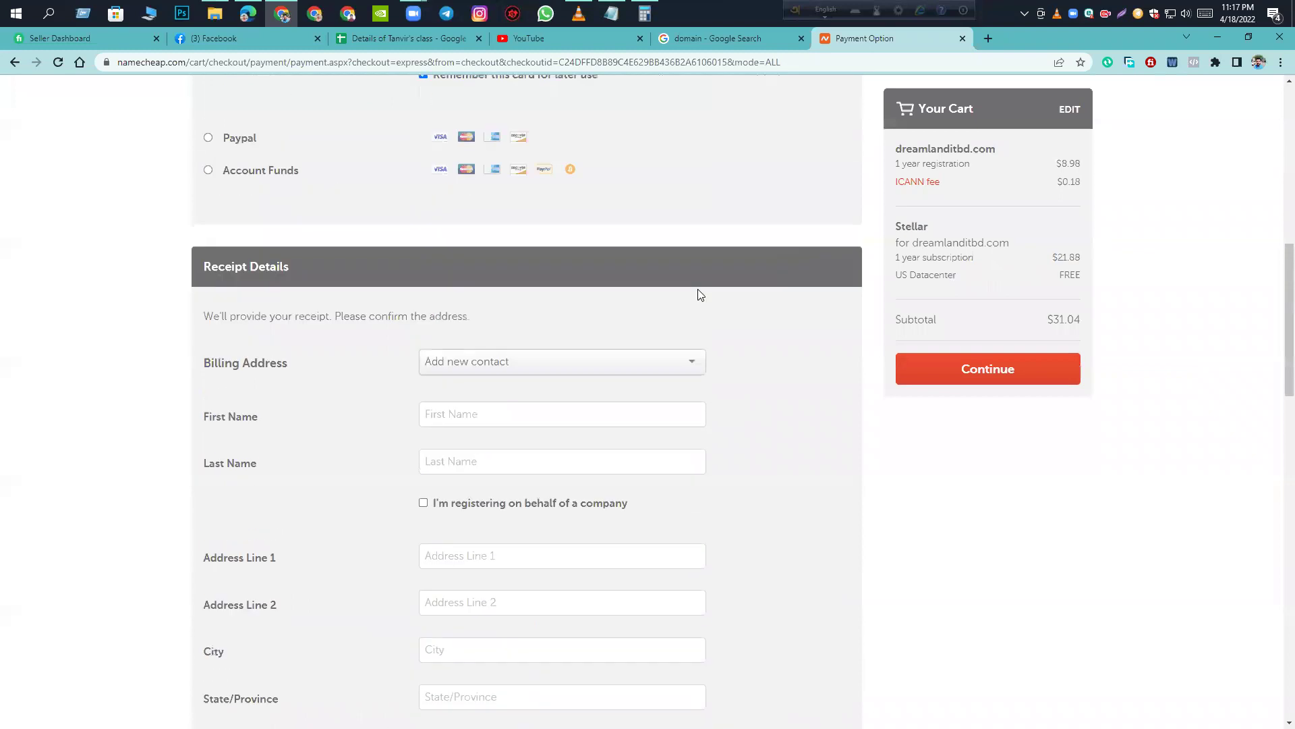